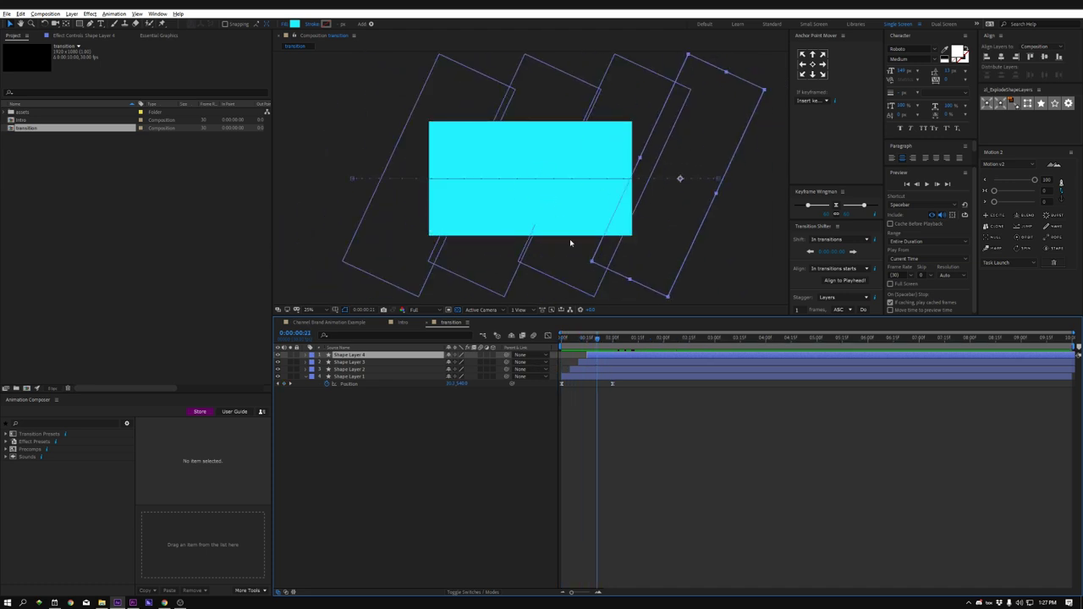
Change Shape Layer 2's fill to a slightly darker, muted cyan
{"action": "left_click", "coordinate": [575, 343]}
{"action": "left_click", "coordinate": [576, 370]}
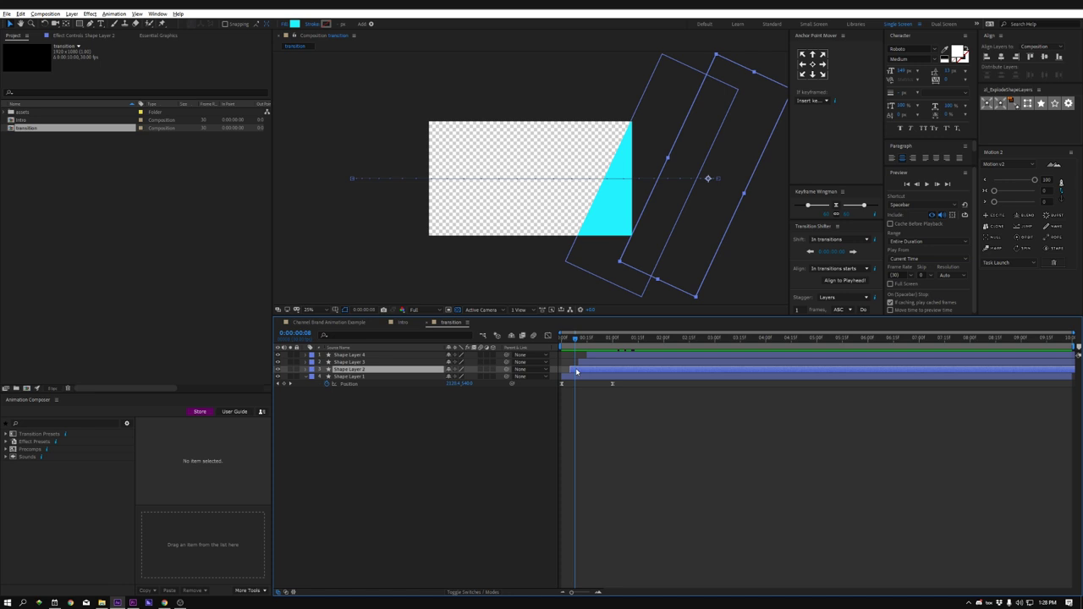
{"action": "left_click", "coordinate": [293, 24]}
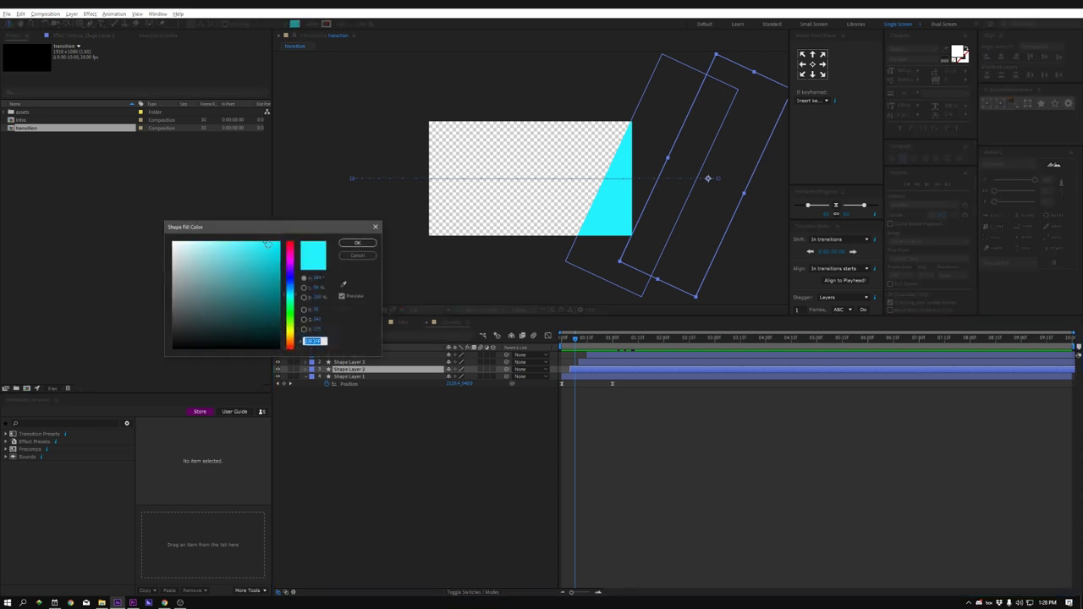
{"action": "left_click", "coordinate": [358, 243]}
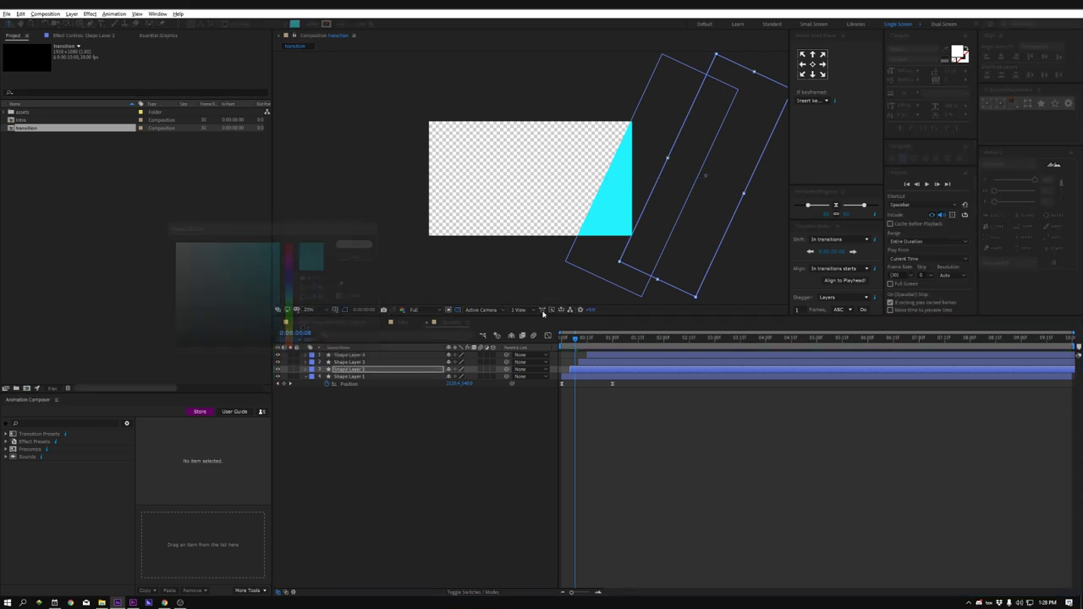
Set Shape Layer 3's fill to the muted cyan 35DFEA
{"action": "left_click_drag", "start_coordinate": [576, 341], "coordinate": [584, 343]}
{"action": "left_click", "coordinate": [629, 435]}
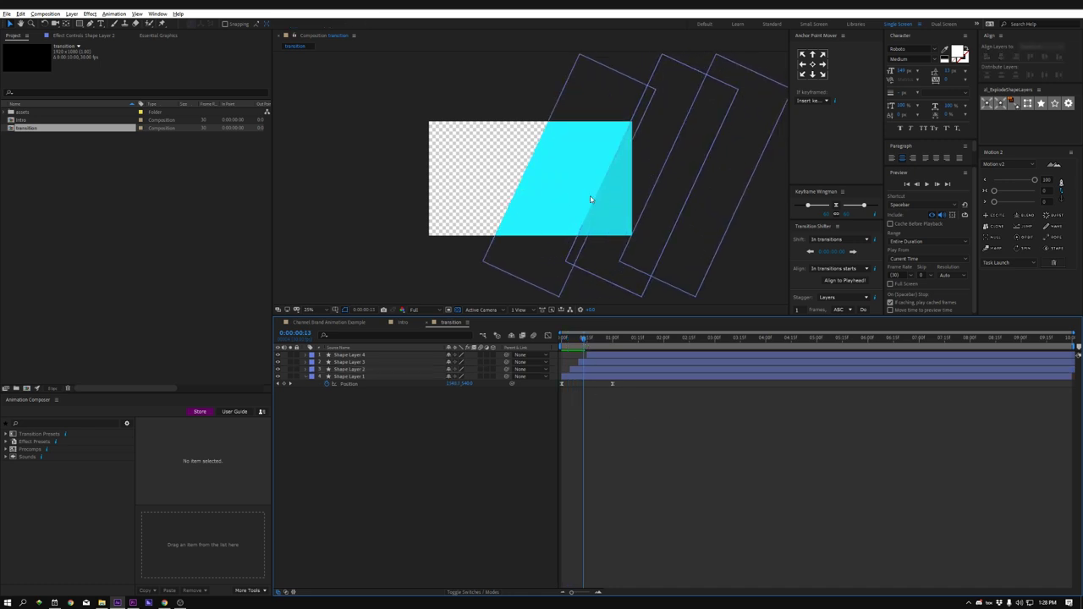
{"action": "left_click", "coordinate": [589, 363]}
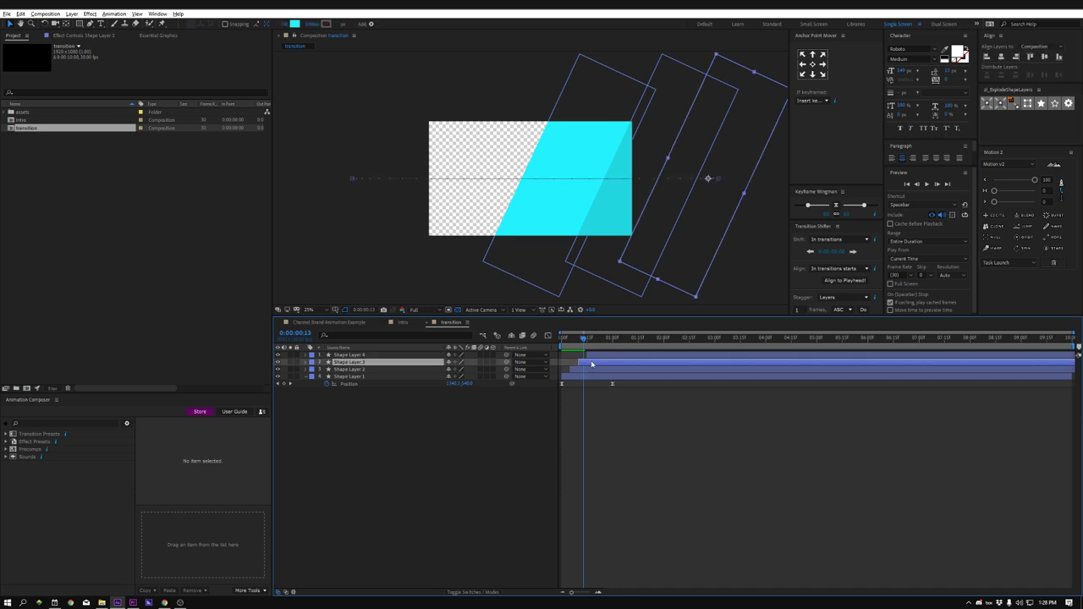
{"action": "left_click", "coordinate": [293, 24]}
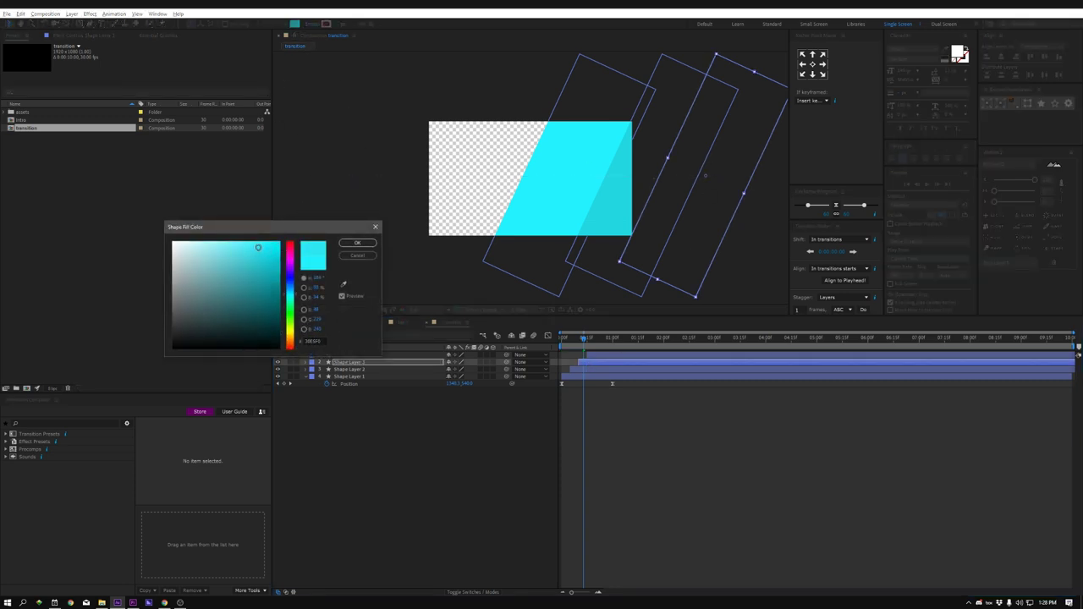
{"action": "left_click", "coordinate": [255, 250]}
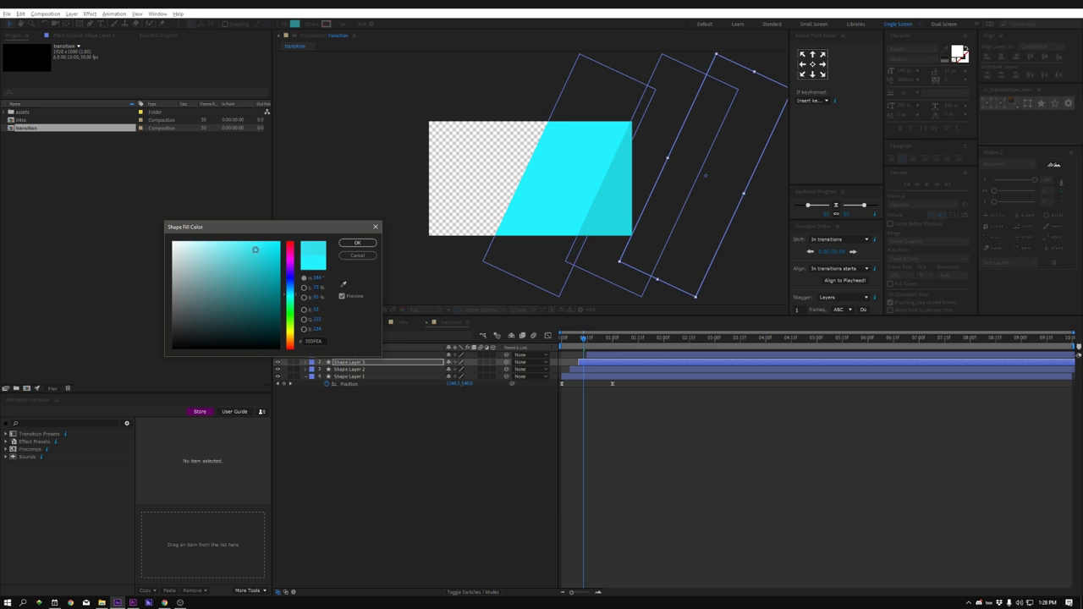
{"action": "left_click", "coordinate": [358, 244]}
With several stripes in view at 0:00:00:26, set Shape Layer 3's fill to the darker cyan 2FC5CE
{"action": "left_click_drag", "start_coordinate": [579, 343], "coordinate": [611, 437]}
{"action": "left_click", "coordinate": [612, 439]}
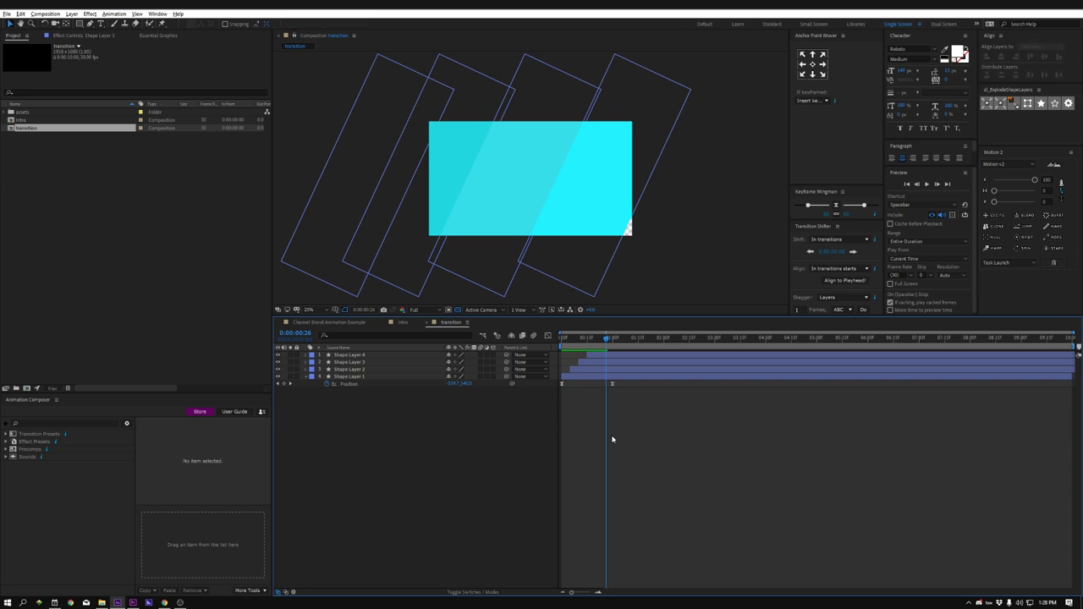
{"action": "left_click", "coordinate": [511, 180]}
{"action": "left_click", "coordinate": [296, 25]}
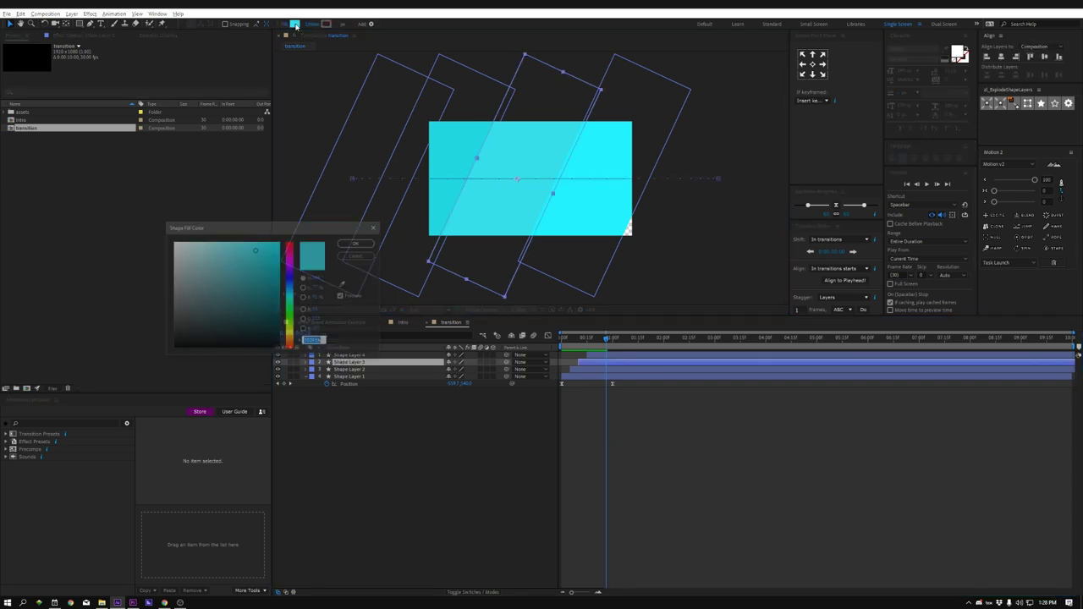
{"action": "left_click", "coordinate": [255, 262]}
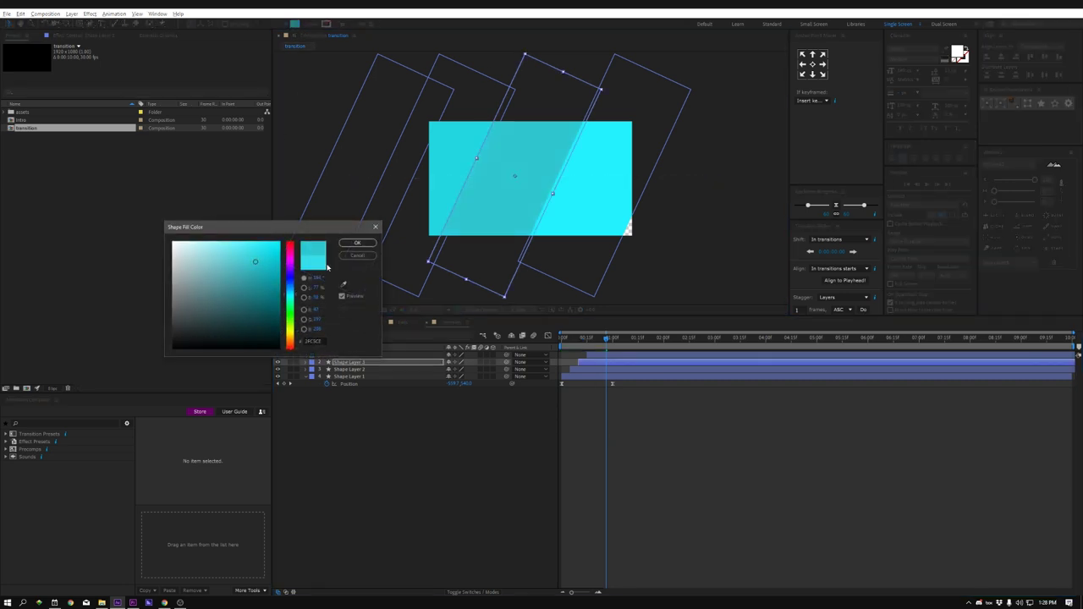
{"action": "left_click", "coordinate": [358, 243]}
{"action": "left_click", "coordinate": [674, 513]}
Check the recoloured stripes at several frames and preview the transition from its first frame
{"action": "left_click_drag", "start_coordinate": [604, 345], "coordinate": [598, 344]}
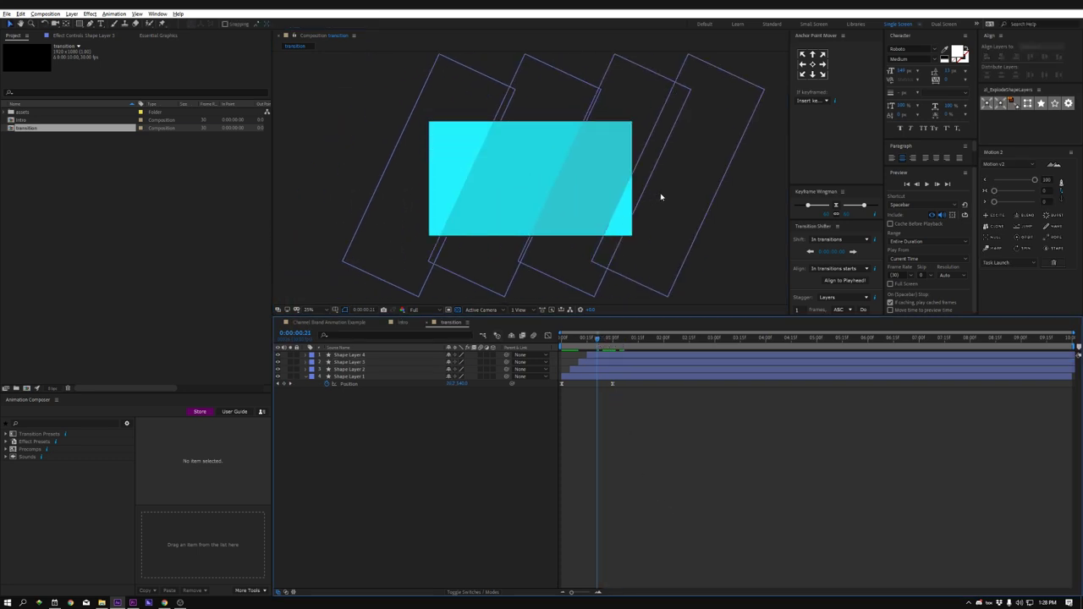
{"action": "left_click", "coordinate": [583, 177]}
{"action": "left_click", "coordinate": [445, 133]}
{"action": "left_click_drag", "start_coordinate": [566, 342], "coordinate": [597, 362]}
{"action": "key", "text": "Home"}
{"action": "left_click", "coordinate": [642, 458]}
{"action": "key", "text": "space"}
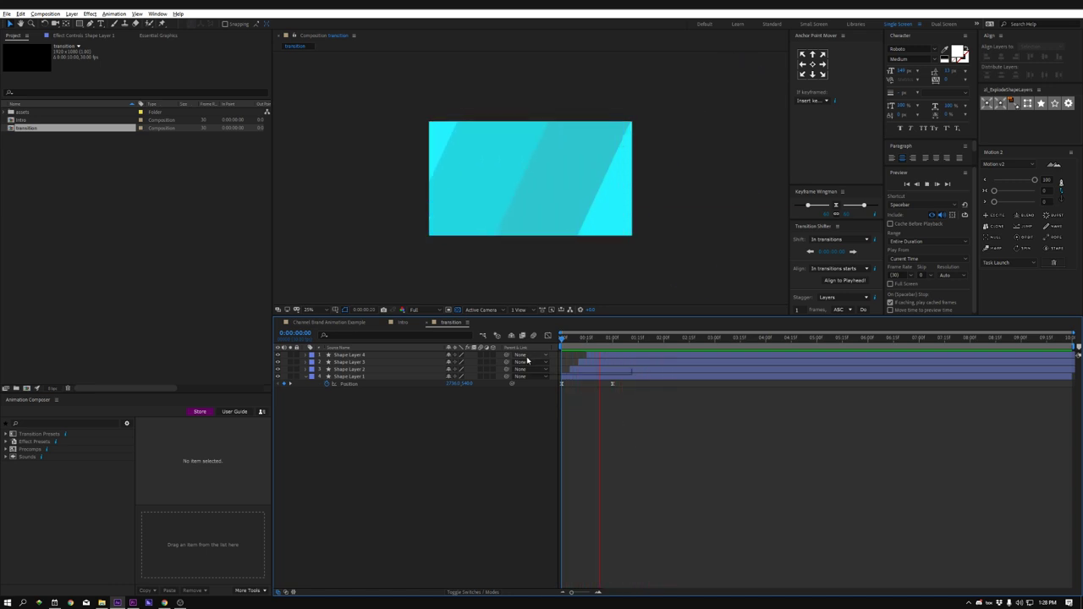
{"action": "key", "text": "space"}
Fit the composition to the viewer and replay the stripe transition at the larger size
{"action": "left_click", "coordinate": [554, 277]}
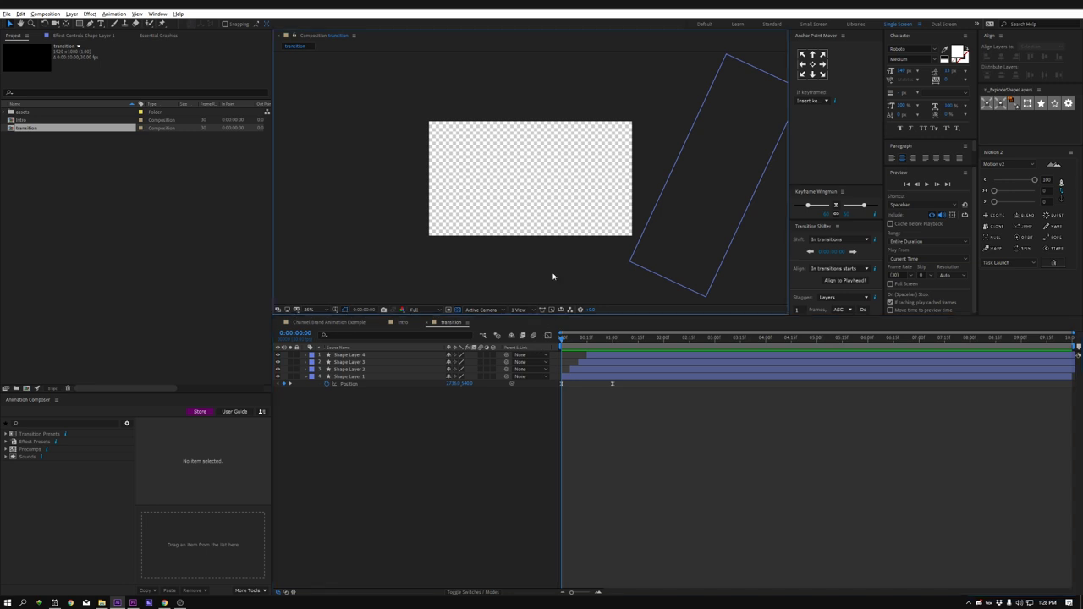
{"action": "key", "text": "shift+slash"}
{"action": "left_click", "coordinate": [536, 347]}
{"action": "key", "text": "space"}
{"action": "key", "text": "space"}
Enable motion blur on all four shape layers and for the whole transition composition
{"action": "left_click_drag", "start_coordinate": [565, 343], "coordinate": [604, 344]}
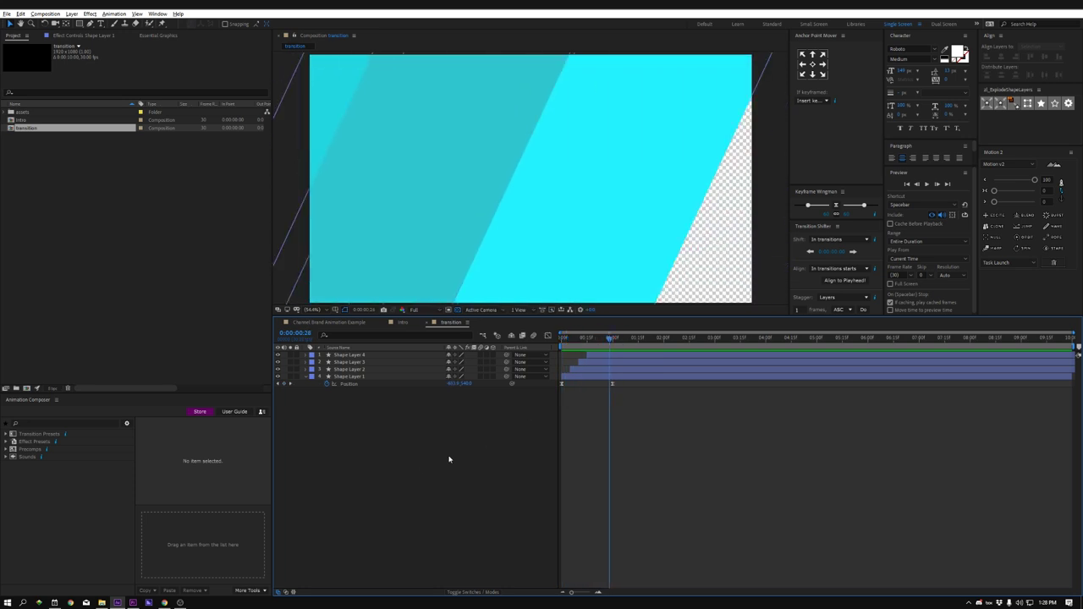
{"action": "left_click_drag", "start_coordinate": [436, 472], "coordinate": [478, 353]}
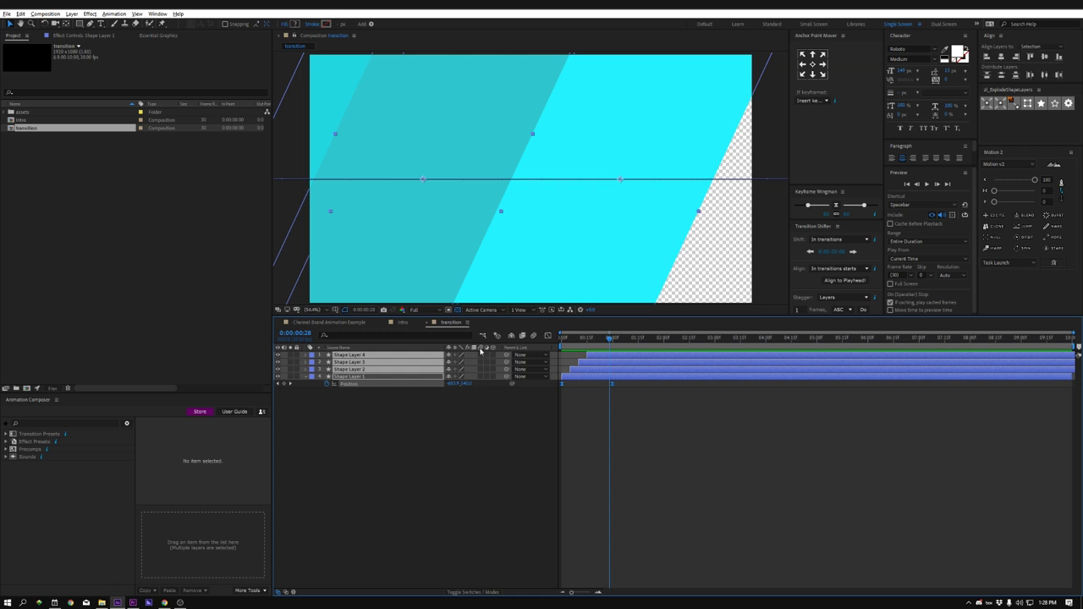
{"action": "left_click", "coordinate": [533, 336]}
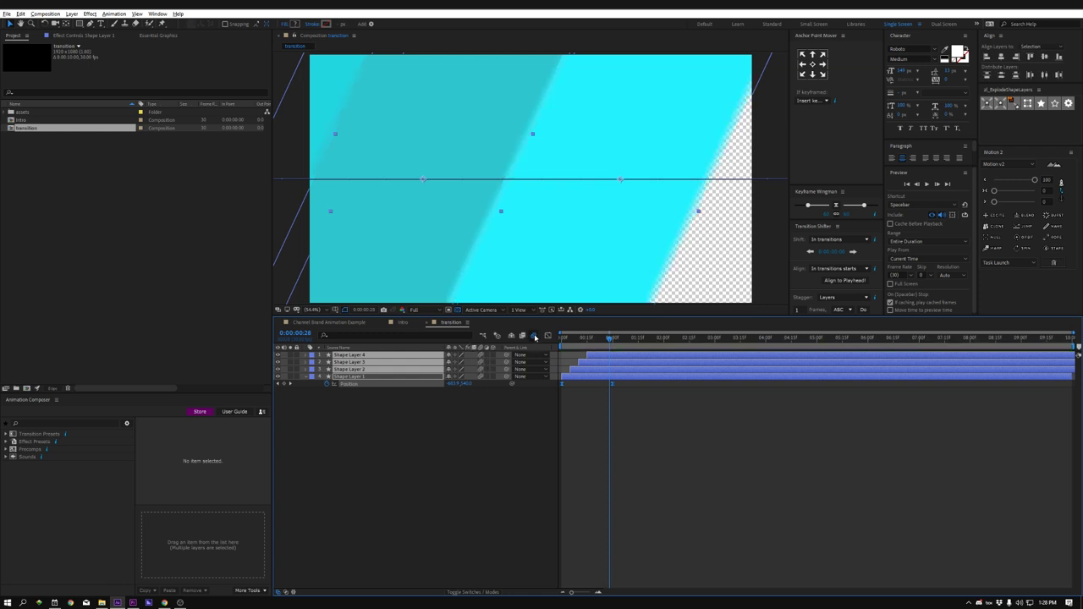
Preview the motion-blurred transition from the first frame
{"action": "left_click_drag", "start_coordinate": [583, 341], "coordinate": [559, 341]}
{"action": "scroll", "coordinate": [580, 192], "scroll_direction": "down", "scroll_amount": 1}
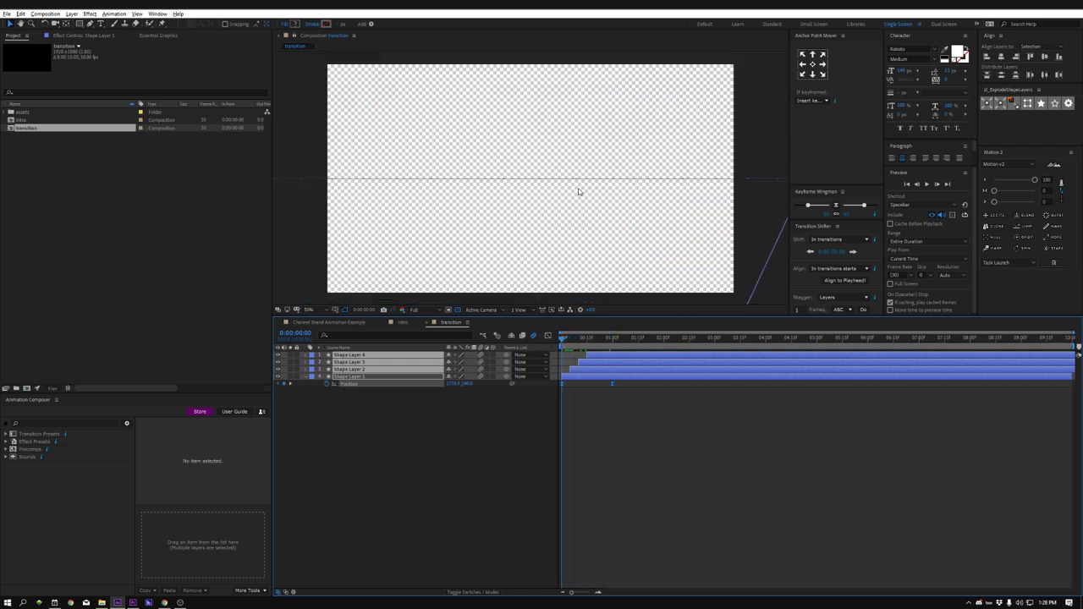
{"action": "left_click", "coordinate": [617, 434]}
{"action": "key", "text": "space"}
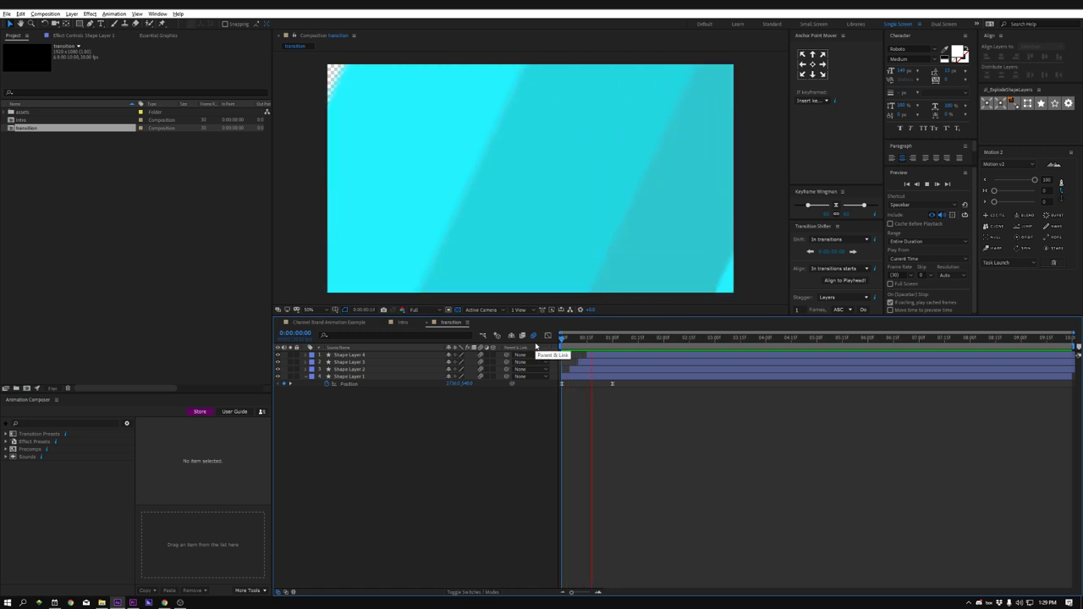
{"action": "key", "text": "space"}
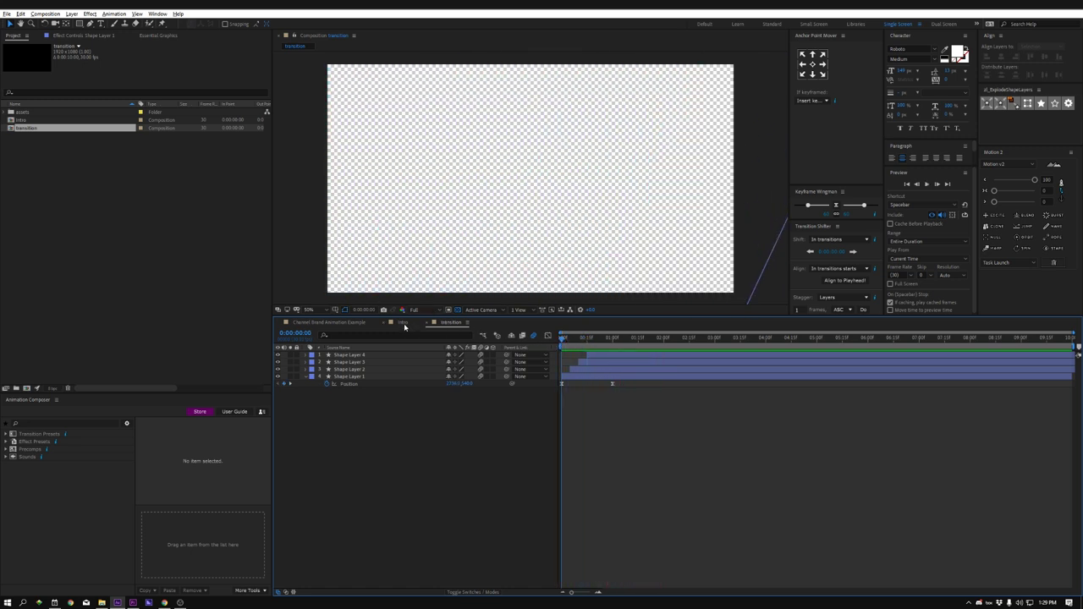
Add the transition composition as a layer in the Intro composition, starting at 0:00:00:00
{"action": "left_click", "coordinate": [403, 324]}
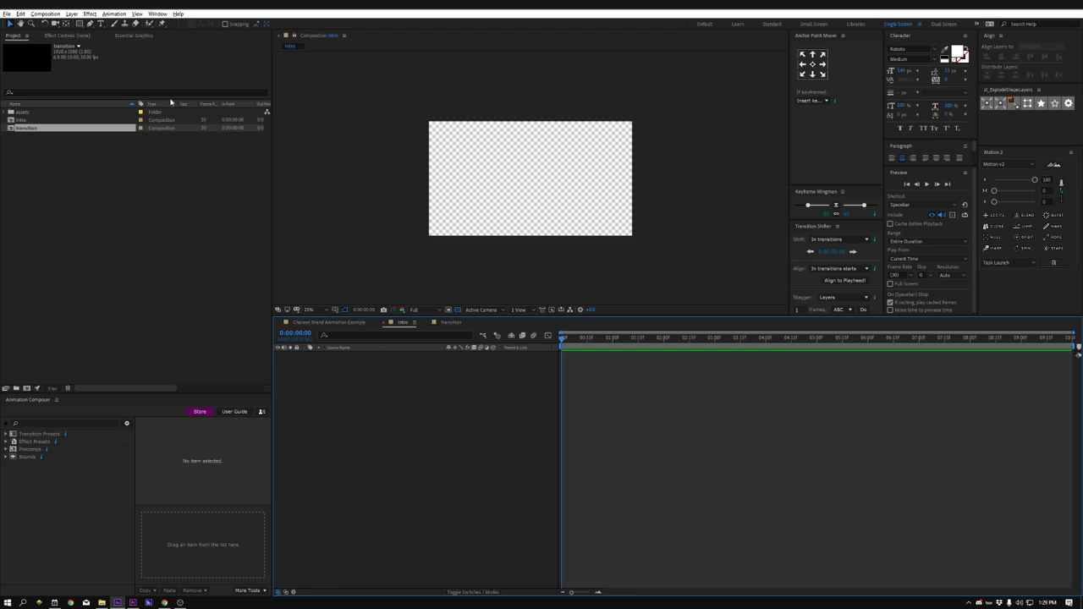
{"action": "left_click", "coordinate": [27, 121]}
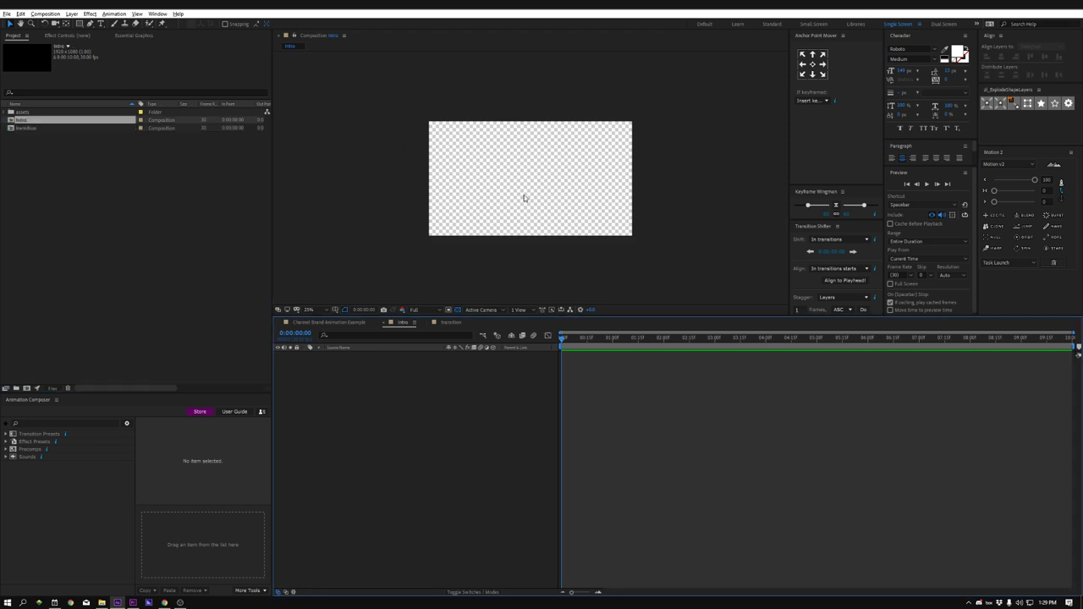
{"action": "scroll", "coordinate": [525, 198], "scroll_direction": "up", "scroll_amount": 2}
{"action": "left_click_drag", "start_coordinate": [27, 128], "coordinate": [573, 352]}
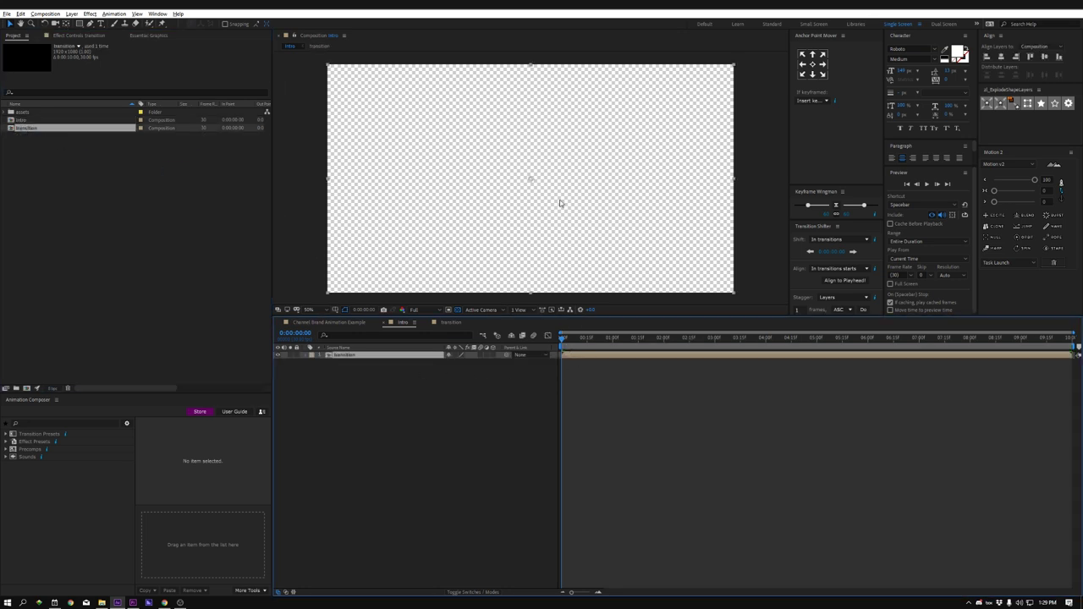
{"action": "scroll", "coordinate": [560, 203], "scroll_direction": "down", "scroll_amount": 2}
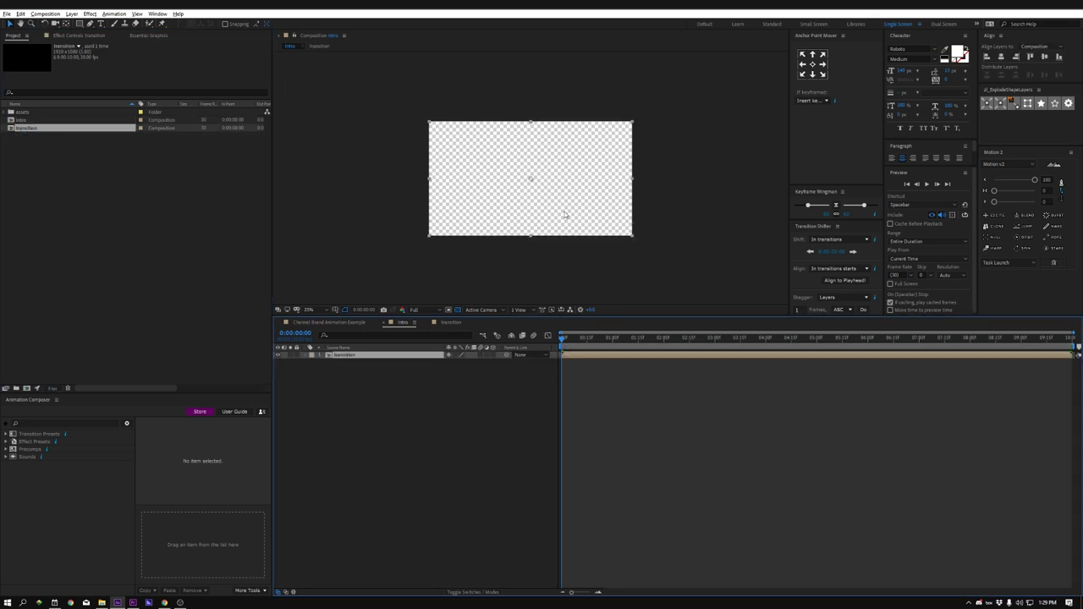
Reveal all layers' position keyframes in the transition composition, end its work area at 0:00:01:15, and trim the composition to it
{"action": "left_click", "coordinate": [449, 324]}
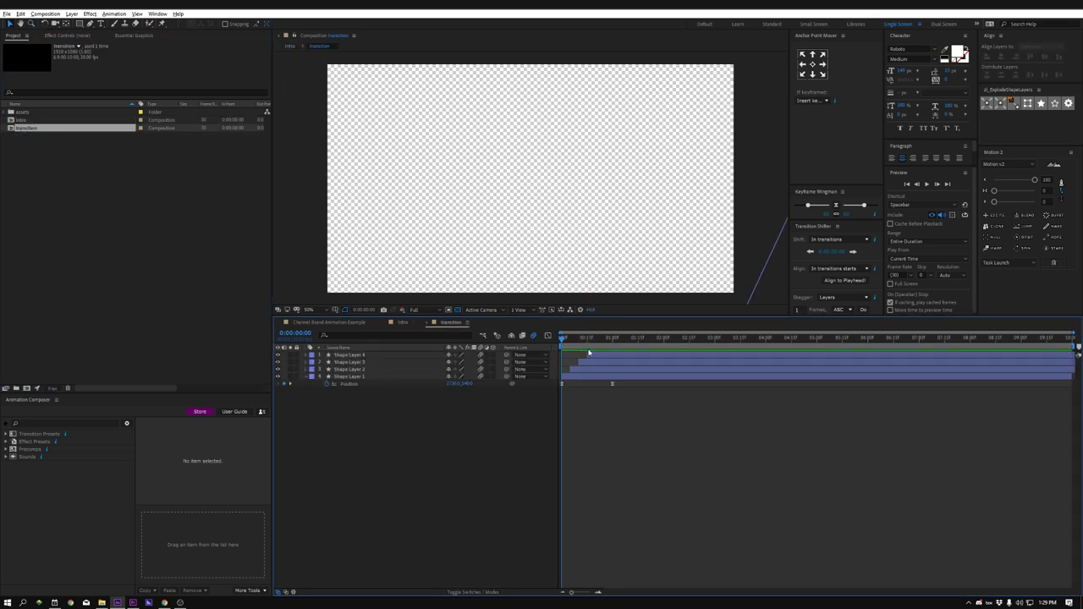
{"action": "left_click", "coordinate": [600, 357]}
{"action": "key", "text": "ctrl+a"}
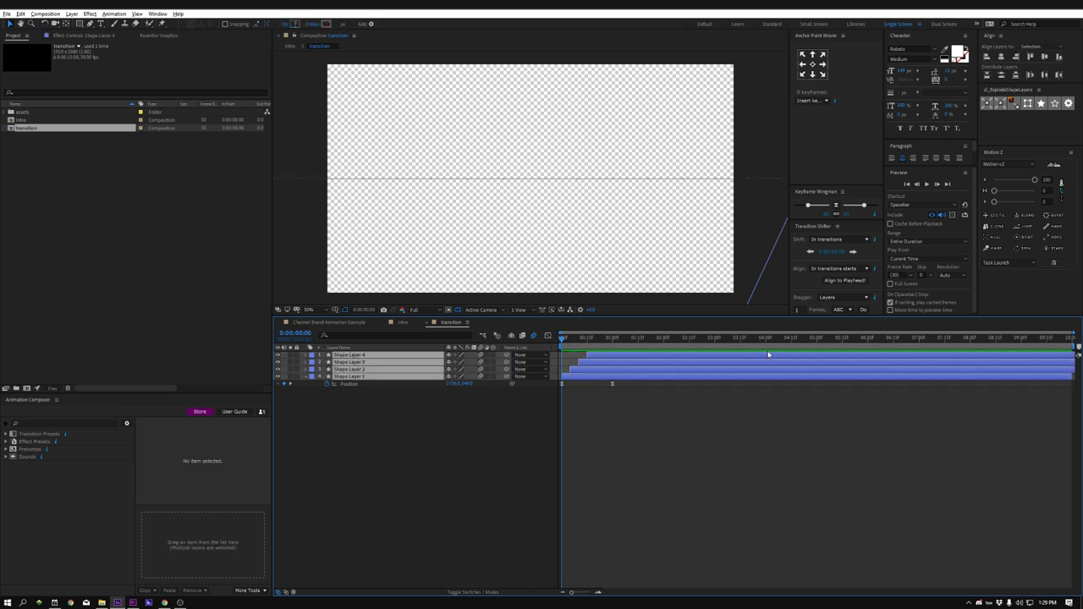
{"action": "key", "text": "p"}
{"action": "left_click_drag", "start_coordinate": [593, 349], "coordinate": [640, 350]}
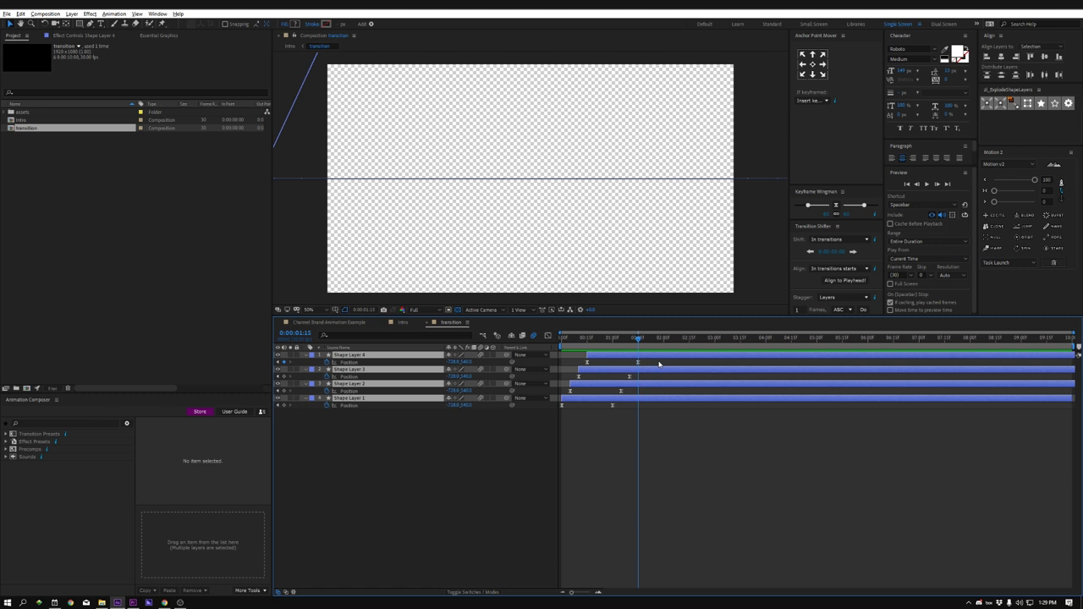
{"action": "key", "text": "n"}
{"action": "right_click", "coordinate": [634, 346]}
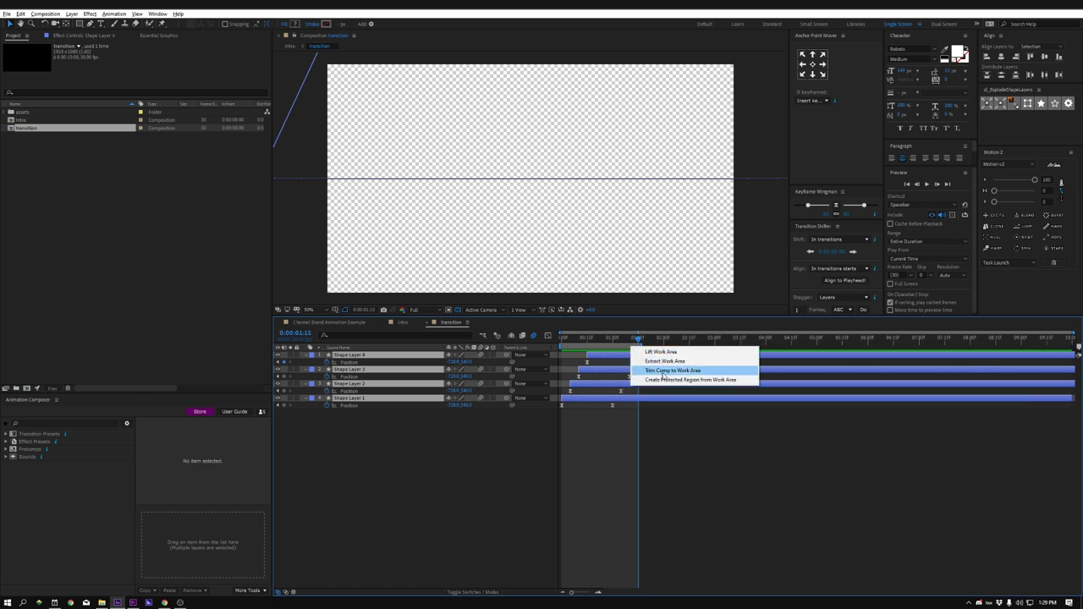
{"action": "left_click", "coordinate": [666, 369]}
{"action": "key", "text": "space"}
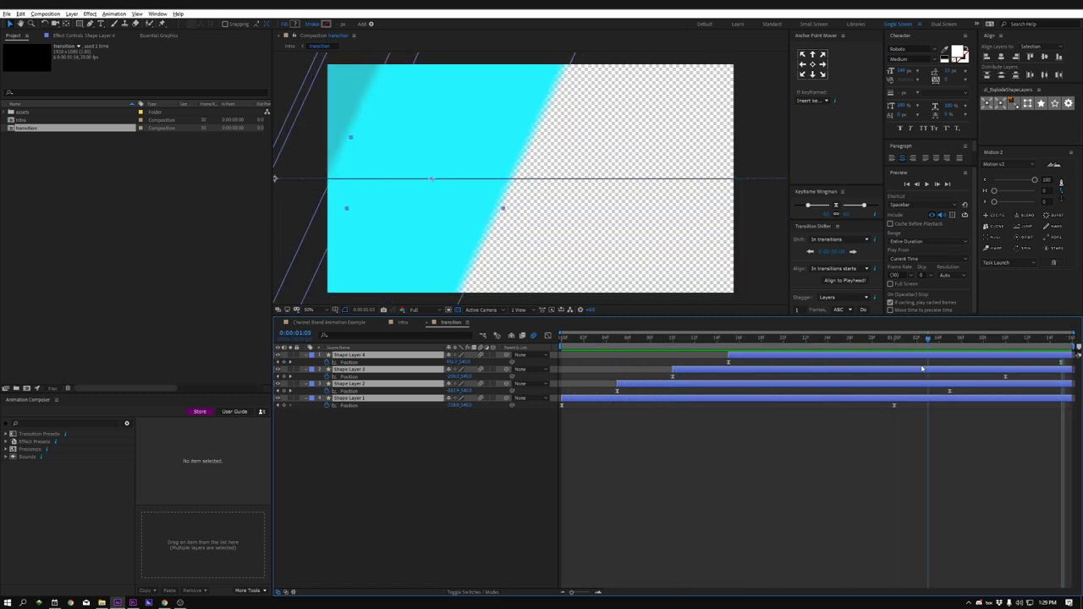
{"action": "key", "text": "space"}
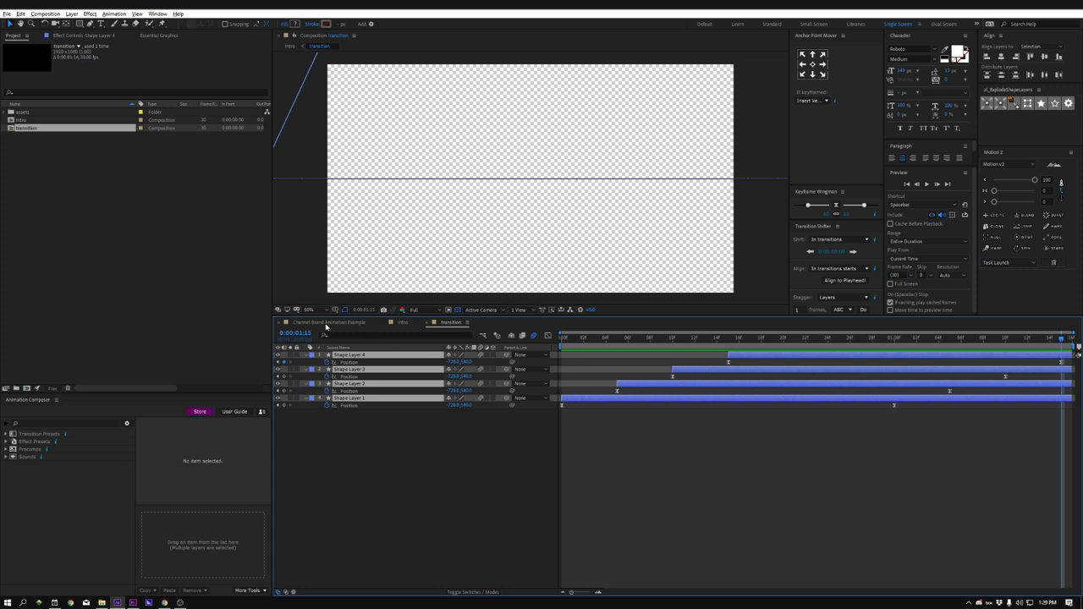
In the Intro composition, add a layer marker to the transition layer at 0:00:00:22, where the stripes fill the frame
{"action": "left_click", "coordinate": [401, 322]}
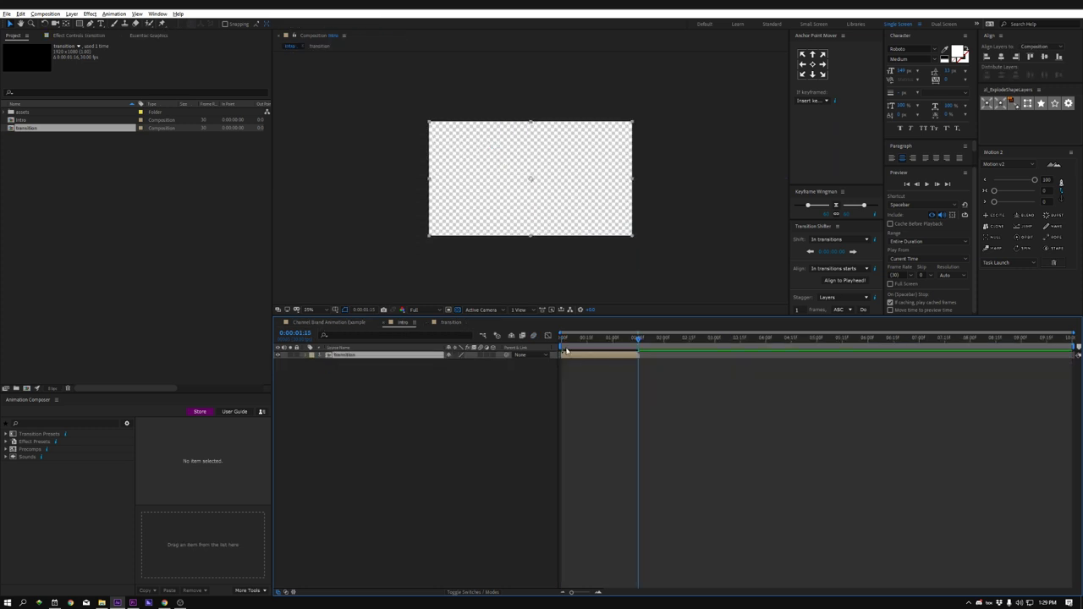
{"action": "key", "text": "space"}
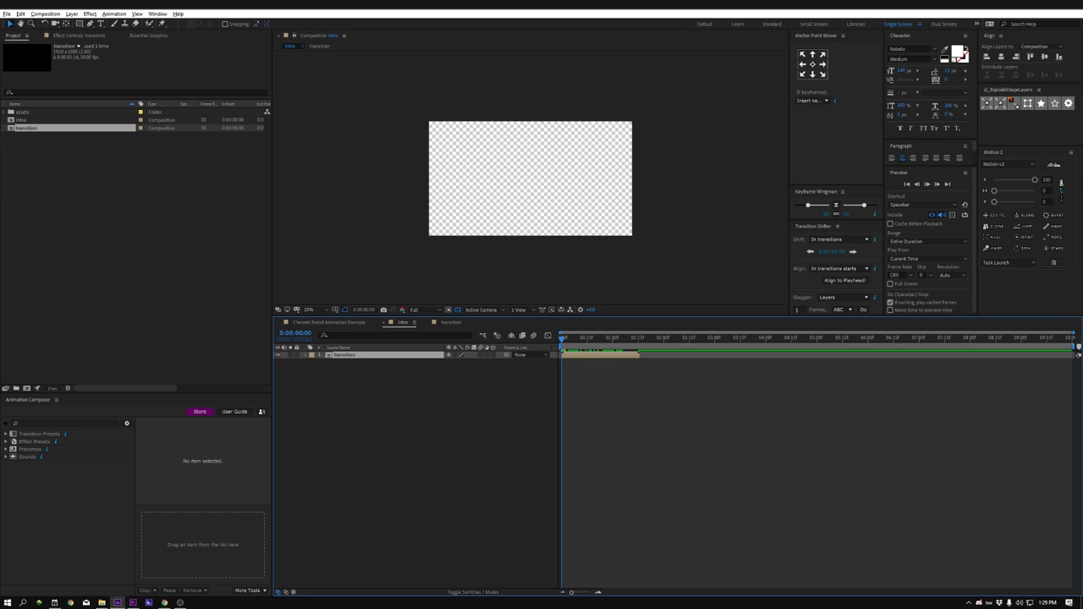
{"action": "mouse_move", "coordinate": [585, 342]}
{"action": "left_mouse_down"}
{"action": "mouse_move", "coordinate": [561, 346]}
{"action": "mouse_move", "coordinate": [600, 349]}
{"action": "left_mouse_up"}
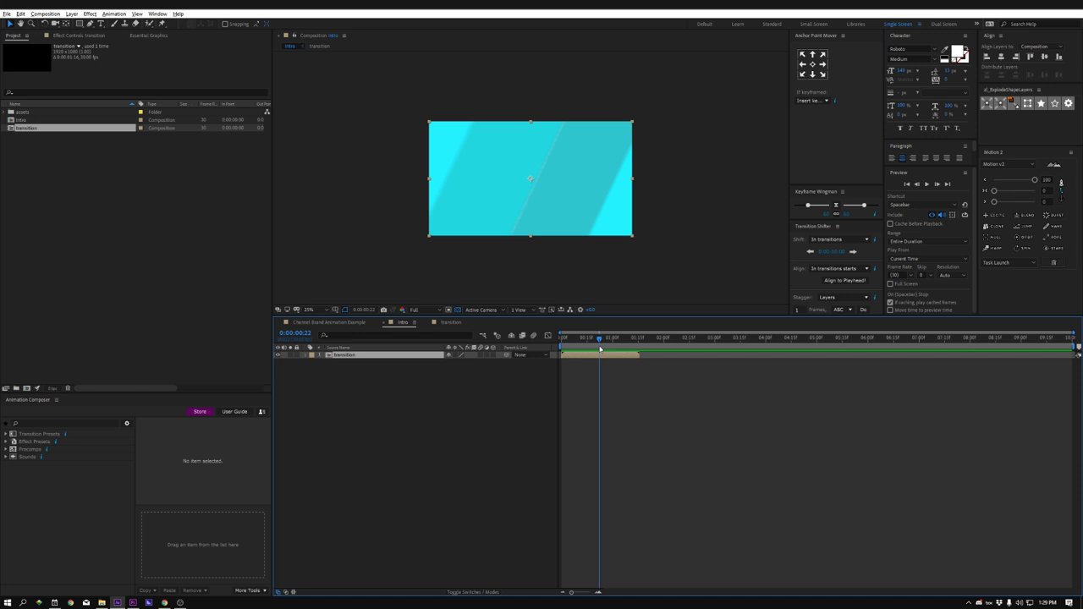
{"action": "left_click", "coordinate": [591, 419]}
{"action": "left_click", "coordinate": [599, 356]}
{"action": "left_click", "coordinate": [72, 13]}
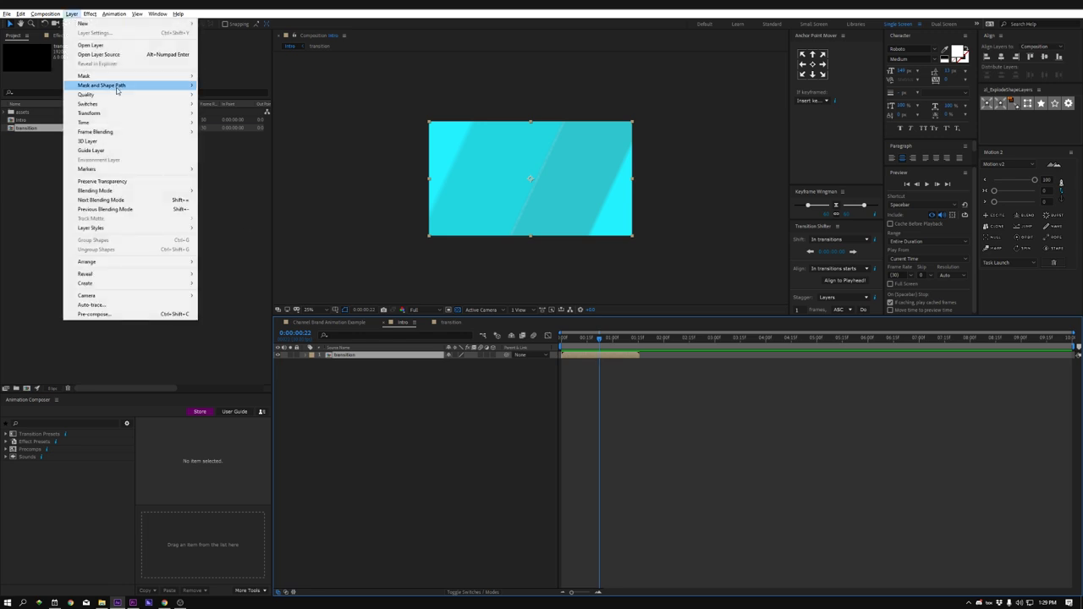
{"action": "mouse_move", "coordinate": [129, 172]}
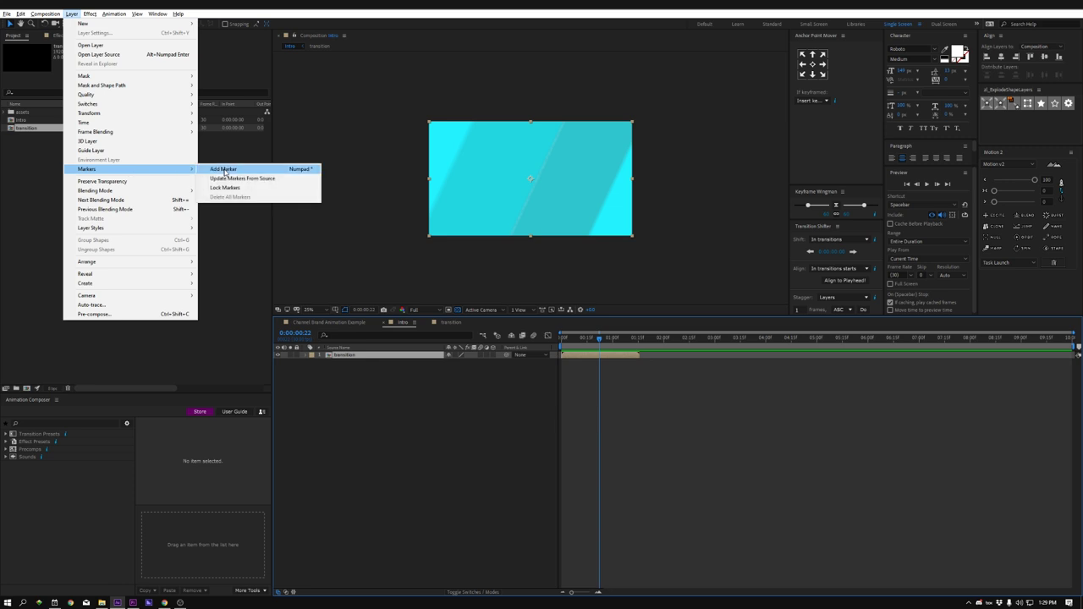
{"action": "left_click", "coordinate": [225, 171]}
{"action": "left_click", "coordinate": [588, 378]}
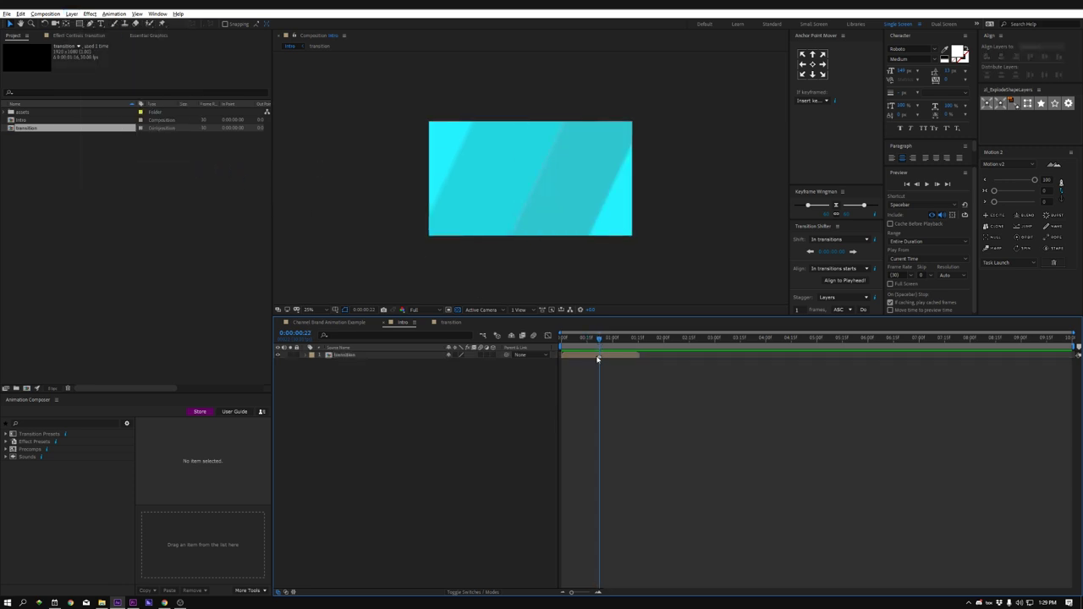
Add the logo artwork from the Channel Brand Animation Example Layers folder to the Intro composition, beneath the transition layer
{"action": "left_click_drag", "start_coordinate": [568, 340], "coordinate": [598, 354]}
{"action": "left_click", "coordinate": [581, 356]}
{"action": "left_click_drag", "start_coordinate": [597, 340], "coordinate": [541, 355]}
{"action": "mouse_move", "coordinate": [612, 345]}
{"action": "left_mouse_down"}
{"action": "mouse_move", "coordinate": [539, 351]}
{"action": "mouse_move", "coordinate": [633, 347]}
{"action": "mouse_move", "coordinate": [561, 347]}
{"action": "mouse_move", "coordinate": [597, 354]}
{"action": "left_mouse_up"}
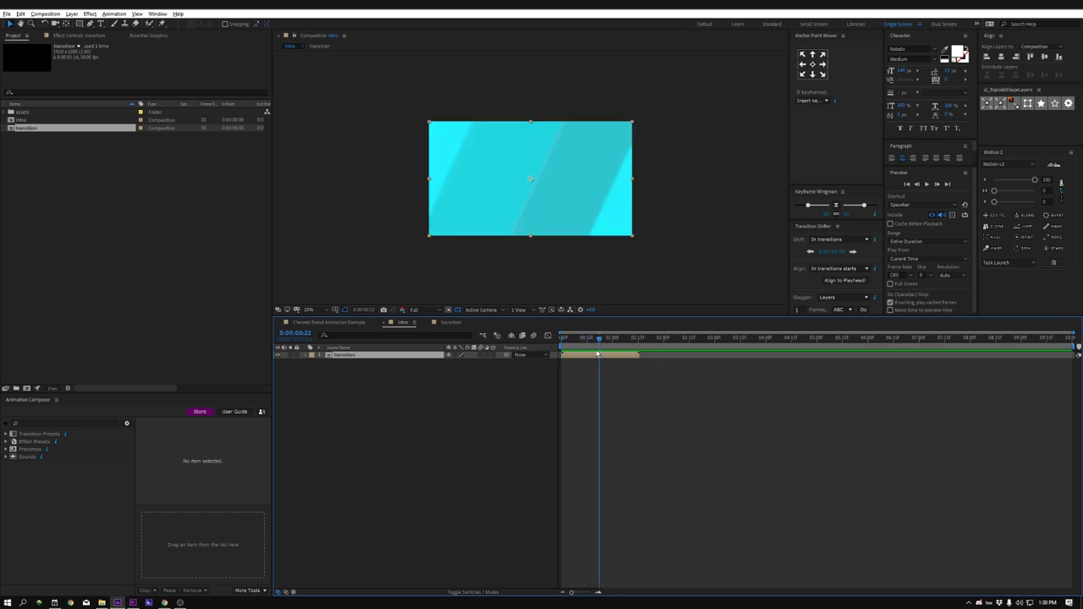
{"action": "left_click", "coordinate": [8, 112]}
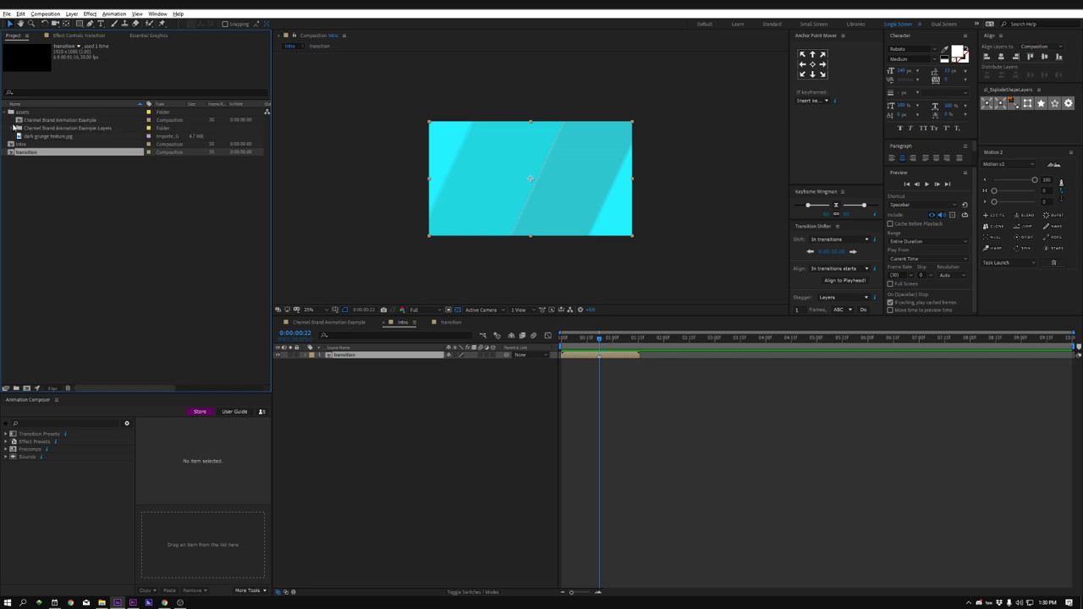
{"action": "left_click", "coordinate": [10, 129]}
{"action": "left_click", "coordinate": [59, 137]}
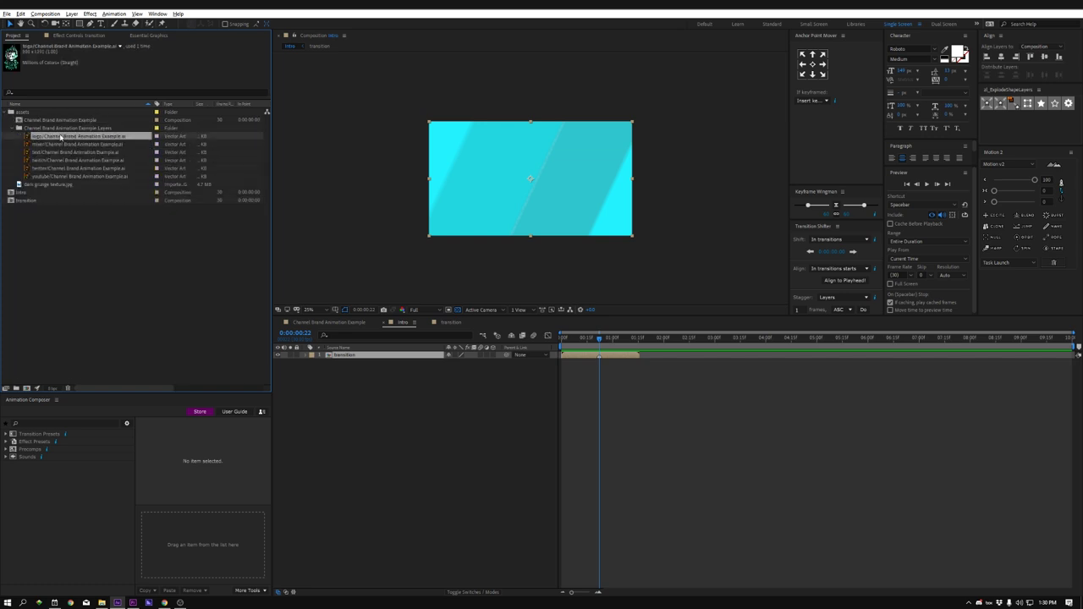
{"action": "left_click_drag", "start_coordinate": [35, 137], "coordinate": [448, 359]}
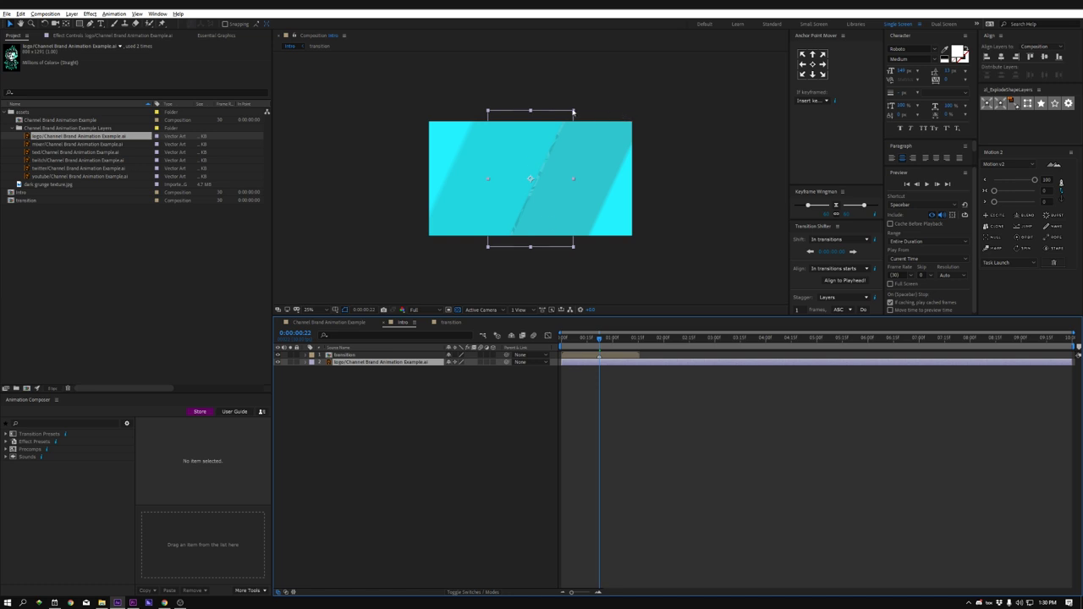
In the transition composition, unlink the scale proportions of all four shape layers and widen Shape Layer 4 horizontally
{"action": "left_click_drag", "start_coordinate": [576, 341], "coordinate": [599, 350]}
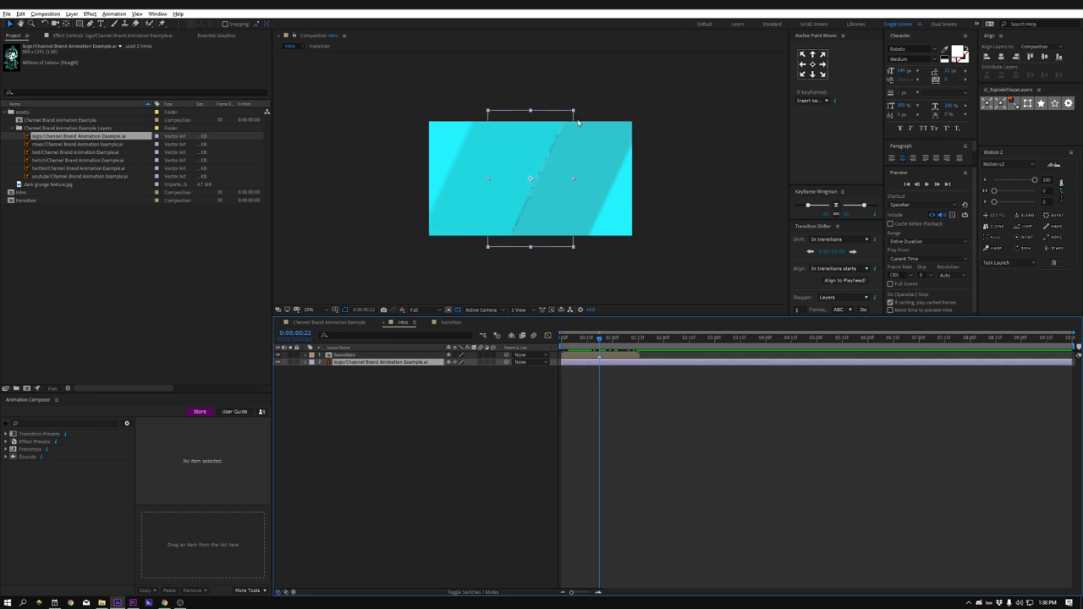
{"action": "double_click", "coordinate": [583, 356]}
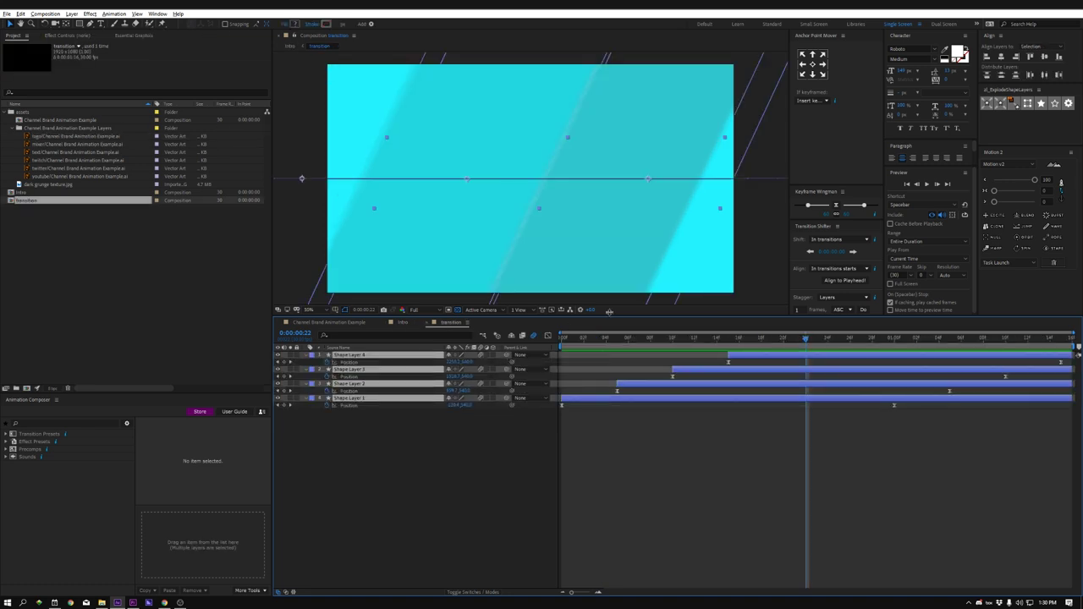
{"action": "scroll", "coordinate": [622, 157], "scroll_direction": "down", "scroll_amount": 2}
{"action": "left_click", "coordinate": [509, 154]}
{"action": "key", "text": "s"}
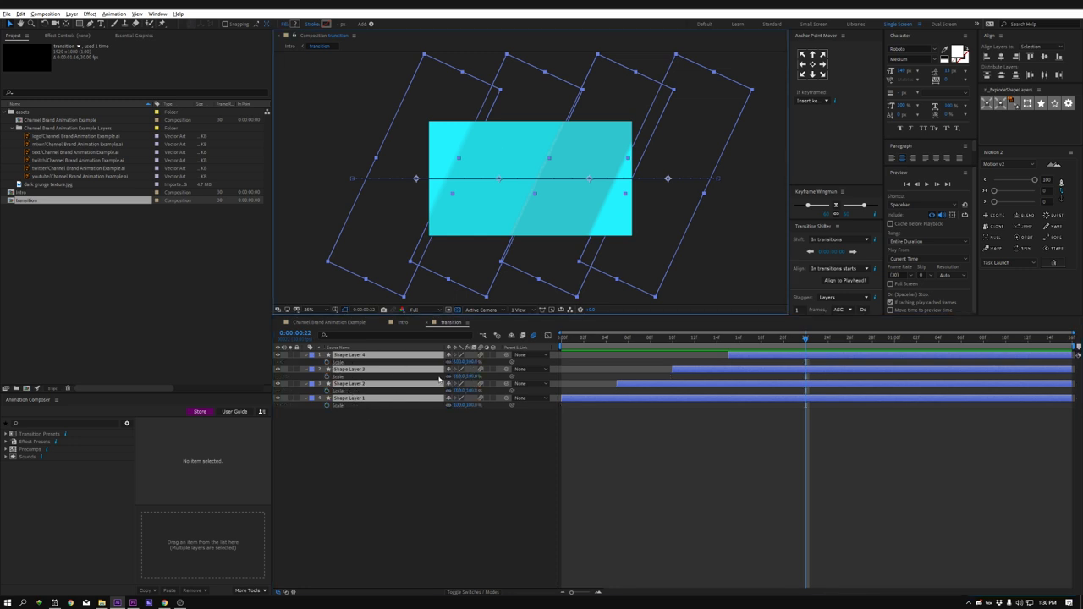
{"action": "key", "text": "F2"}
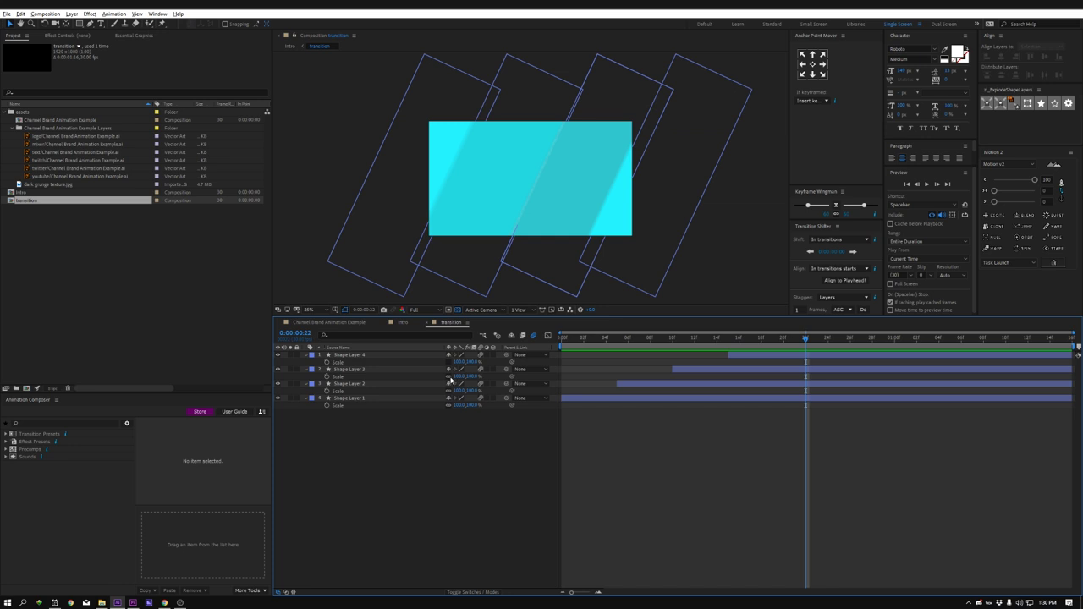
{"action": "left_click", "coordinate": [449, 407]}
{"action": "left_click_drag", "start_coordinate": [457, 363], "coordinate": [465, 362]}
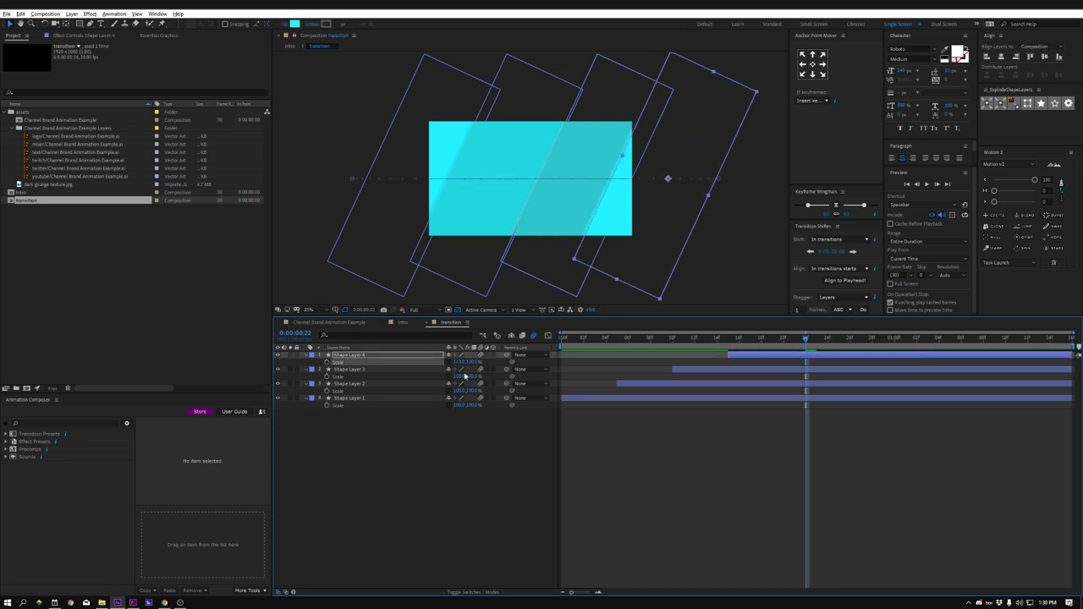
Copy Shape Layer 4's scale value to Shape Layers 3, 2 and 1
{"action": "left_click", "coordinate": [461, 363]}
{"action": "key", "text": "ctrl+c"}
{"action": "left_click", "coordinate": [476, 450]}
{"action": "left_click", "coordinate": [459, 377]}
{"action": "key", "text": "ctrl+v"}
{"action": "left_click", "coordinate": [459, 393]}
{"action": "key", "text": "ctrl+v"}
{"action": "left_click", "coordinate": [460, 407]}
{"action": "key", "text": "ctrl+v"}
{"action": "left_click", "coordinate": [472, 461]}
Preview the widened stripes in the transition composition
{"action": "left_click_drag", "start_coordinate": [595, 340], "coordinate": [614, 360]}
{"action": "key", "text": "space"}
{"action": "key", "text": "space"}
In the Intro composition, trim the start of the logo layer to the transition's marker at 0:00:00:22
{"action": "left_click", "coordinate": [402, 325]}
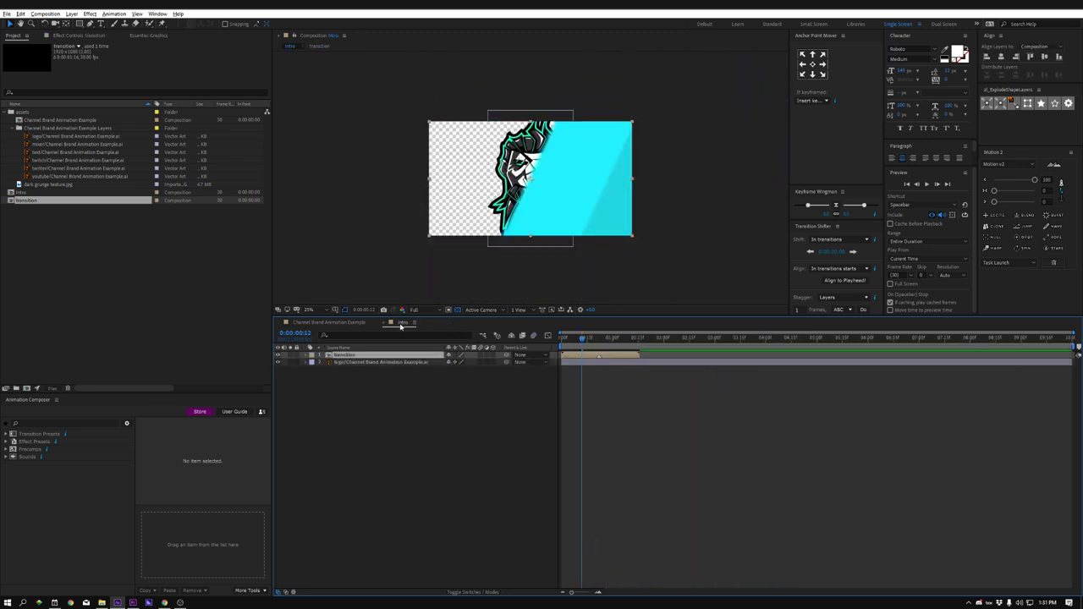
{"action": "left_click", "coordinate": [602, 346]}
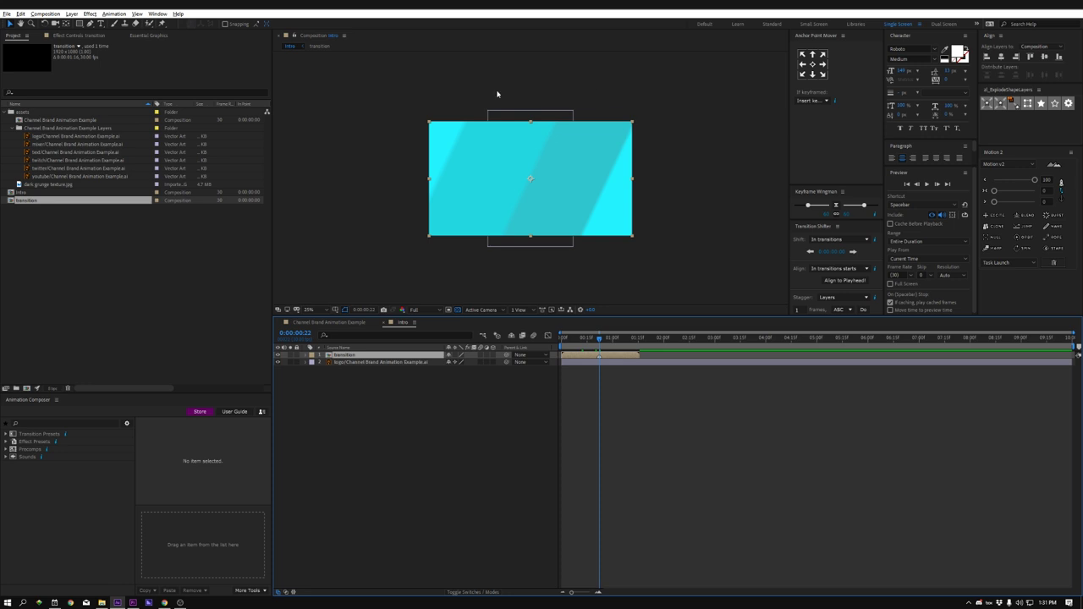
{"action": "left_click_drag", "start_coordinate": [600, 342], "coordinate": [529, 346]}
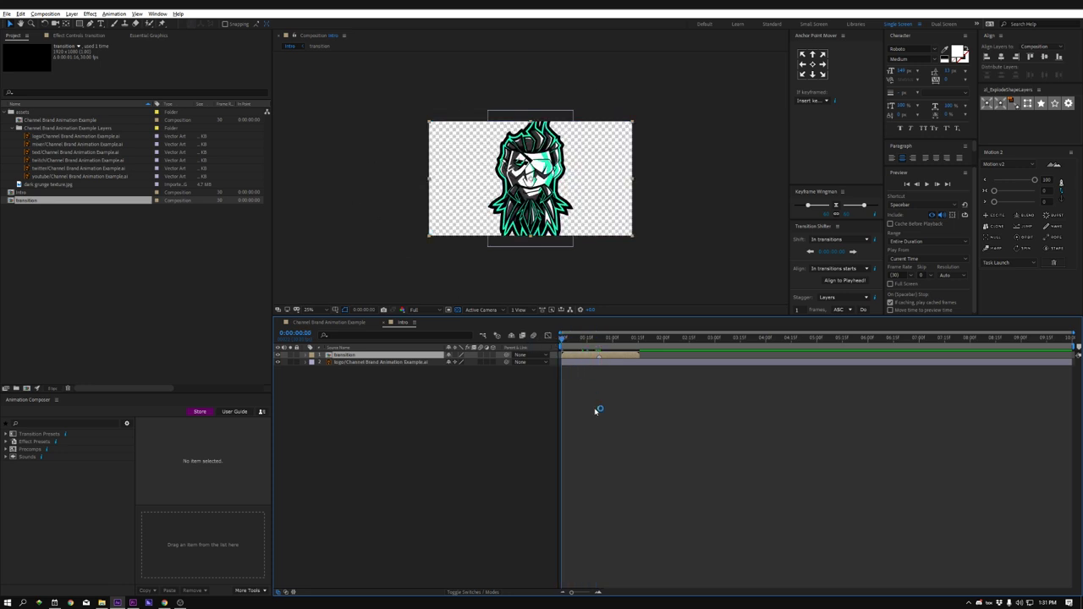
{"action": "left_click_drag", "start_coordinate": [563, 339], "coordinate": [598, 351]}
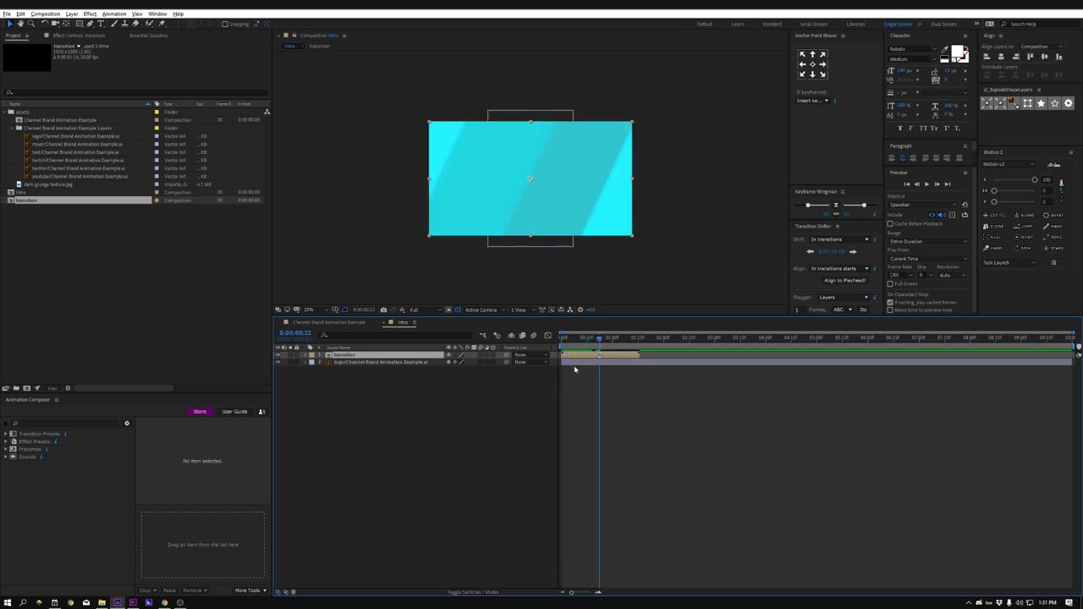
{"action": "left_click", "coordinate": [589, 362]}
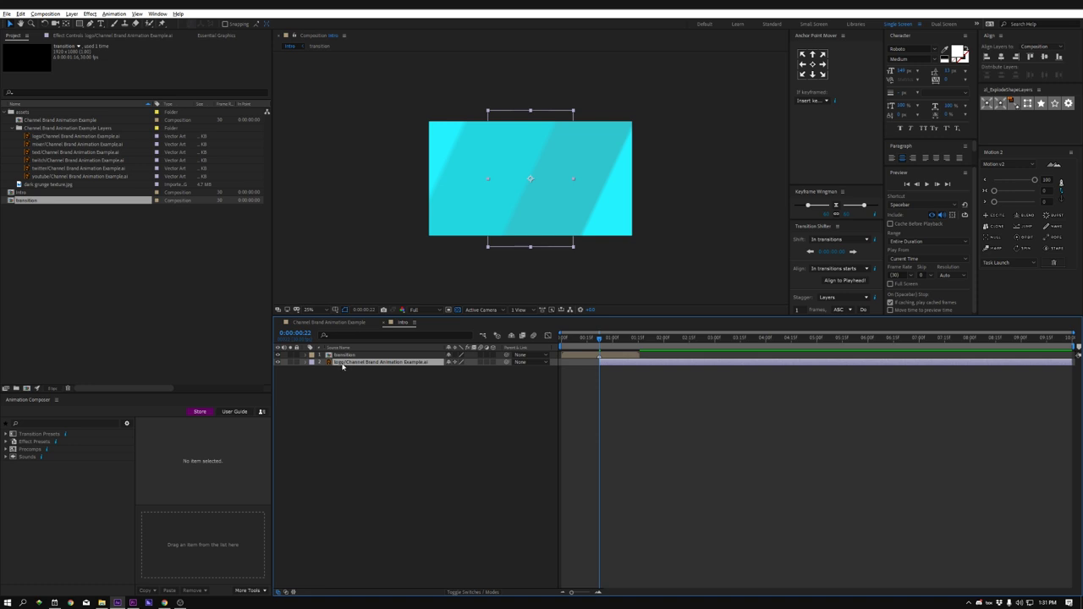
Create a composition-sized solid named BG, coloured with the teal green sampled from the logo, and place it beneath the logo layer
{"action": "left_click_drag", "start_coordinate": [599, 342], "coordinate": [658, 338]}
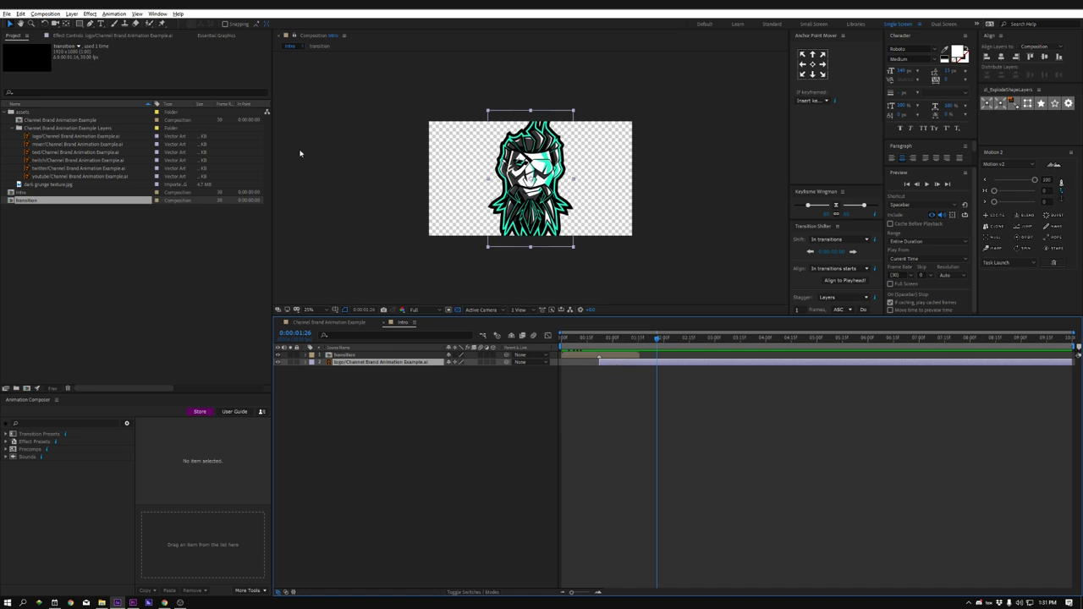
{"action": "left_click", "coordinate": [77, 15]}
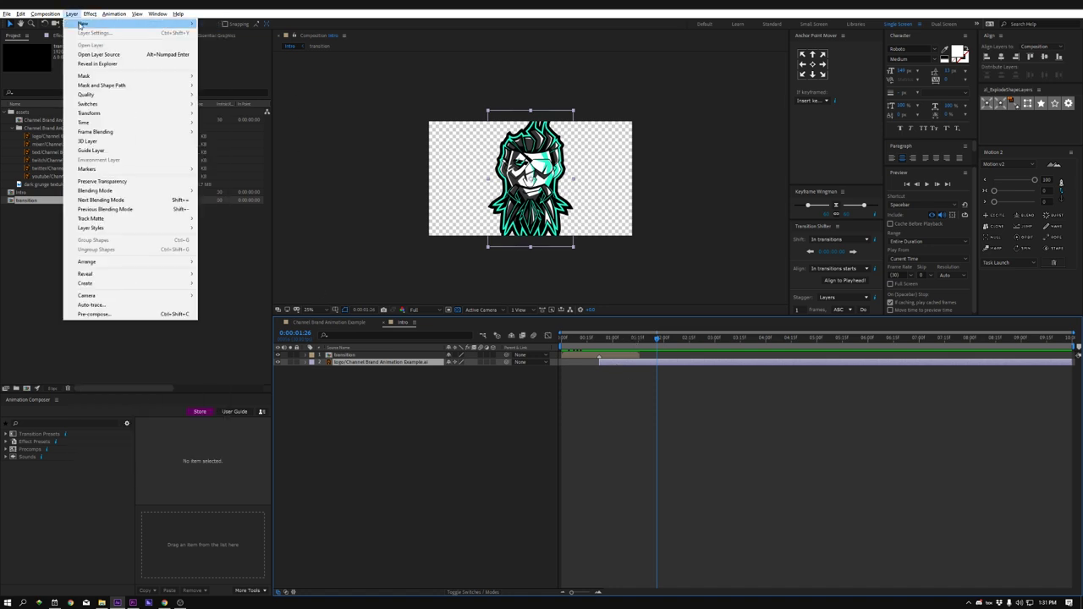
{"action": "mouse_move", "coordinate": [83, 23]}
{"action": "left_click", "coordinate": [223, 33]}
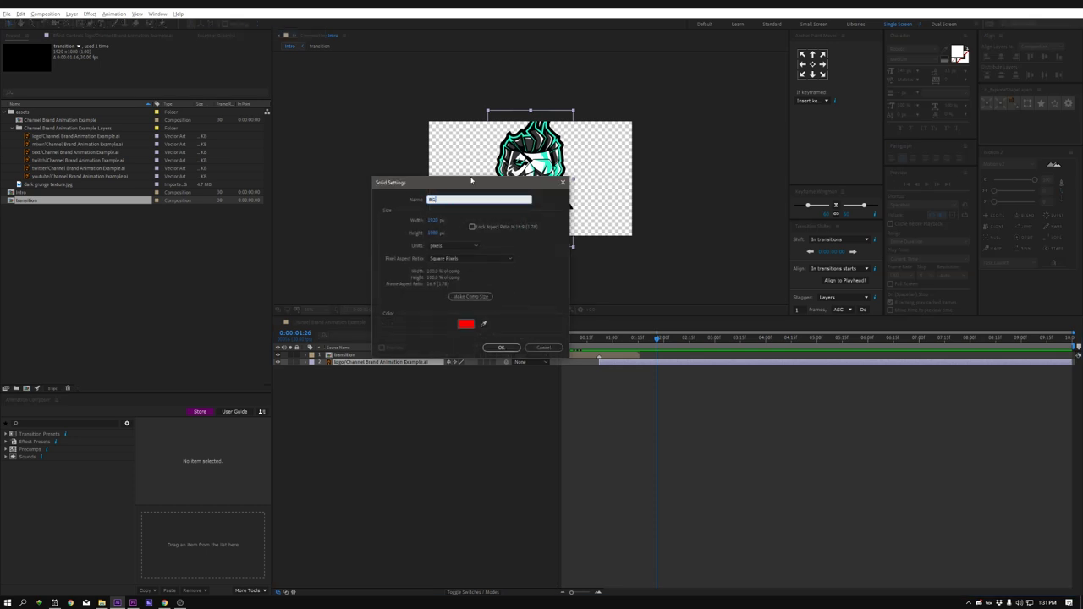
{"action": "left_click_drag", "start_coordinate": [471, 181], "coordinate": [327, 144]}
{"action": "left_click", "coordinate": [340, 288]}
{"action": "left_click", "coordinate": [563, 157]}
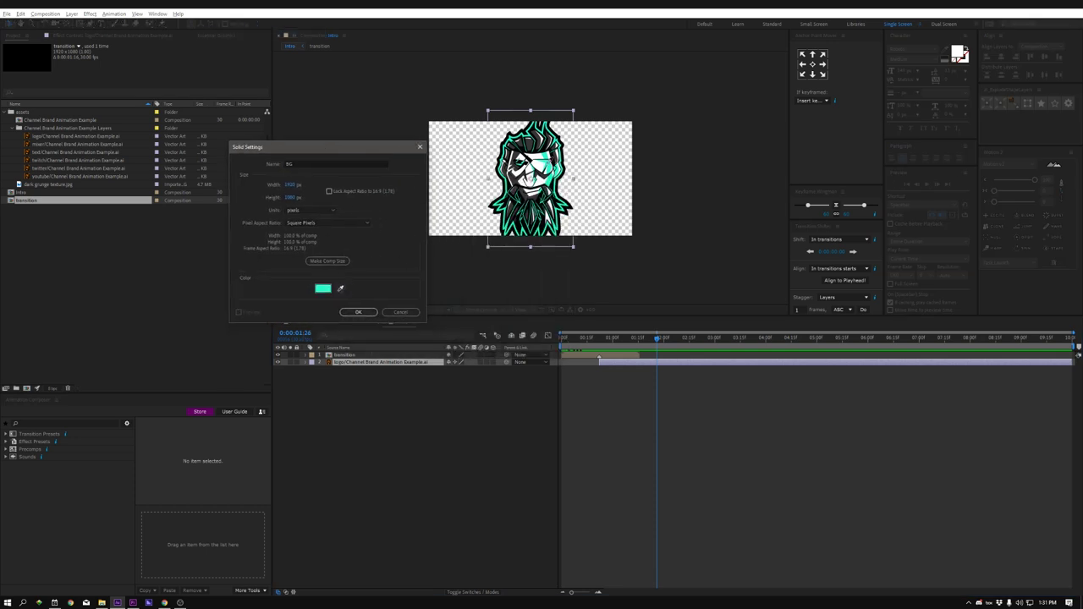
{"action": "left_click", "coordinate": [358, 312]}
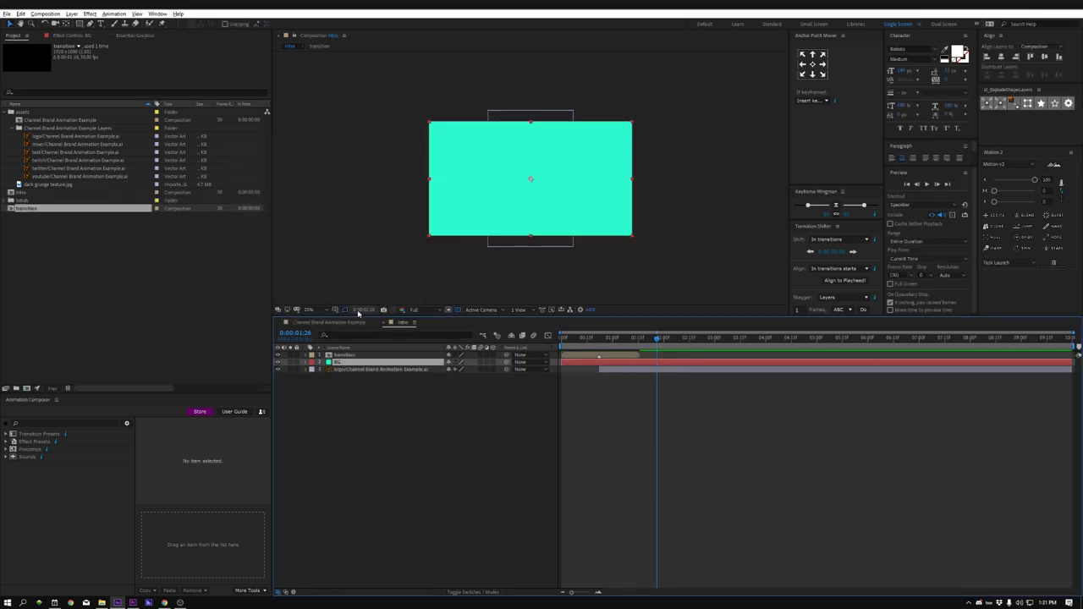
{"action": "left_click_drag", "start_coordinate": [341, 363], "coordinate": [367, 380]}
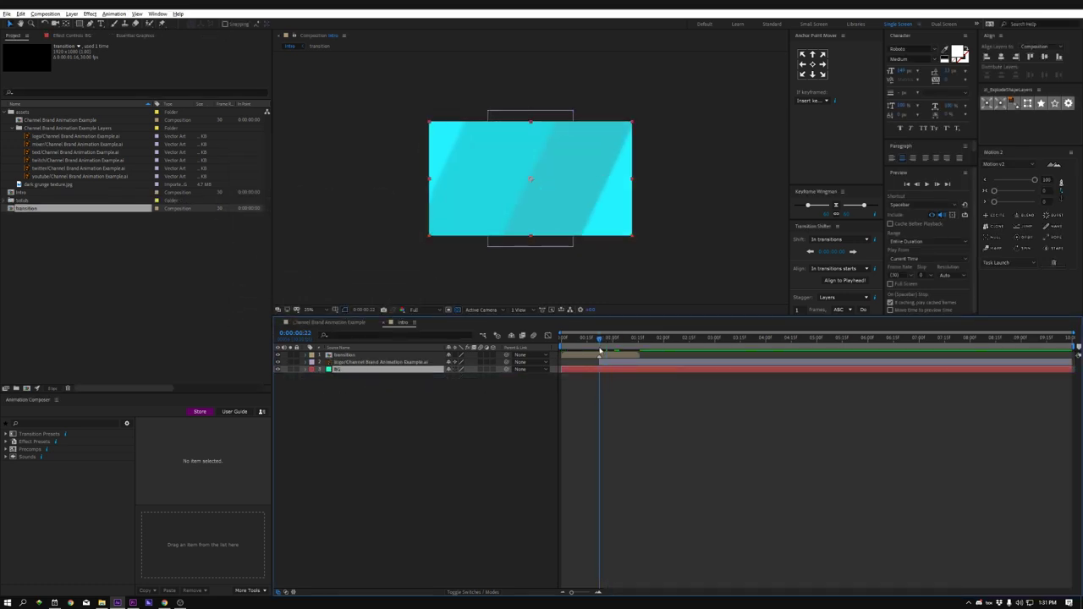